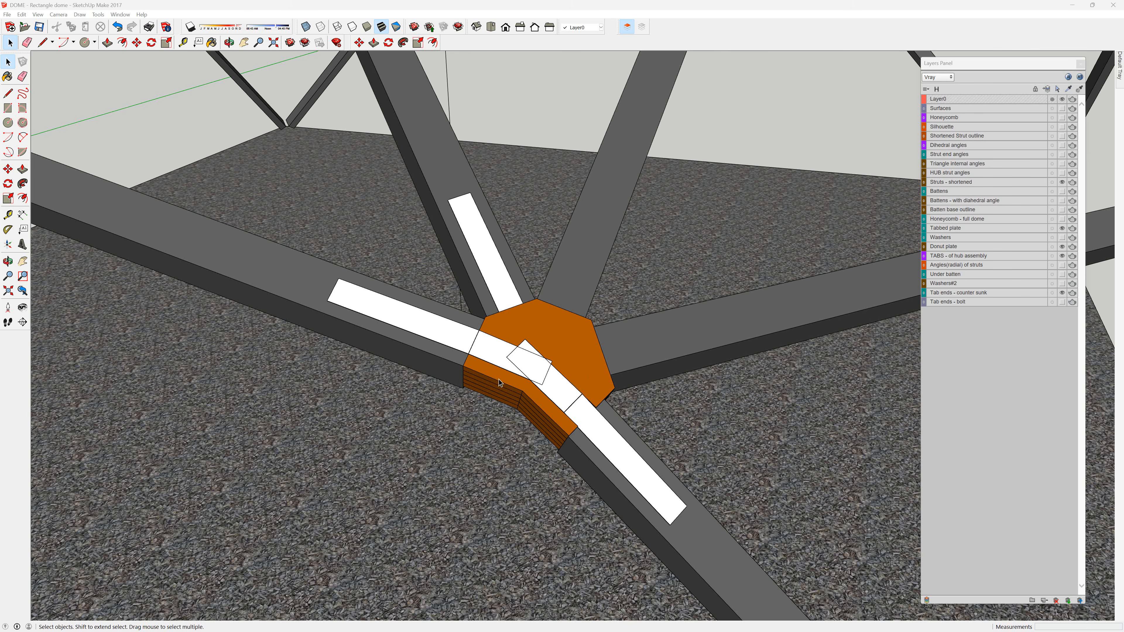
Examine the orange hub's stacked plates and the white strips running onto its struts from several angles.
{"action": "middle_click_drag", "start_coordinate": [521, 387], "coordinate": [493, 313]}
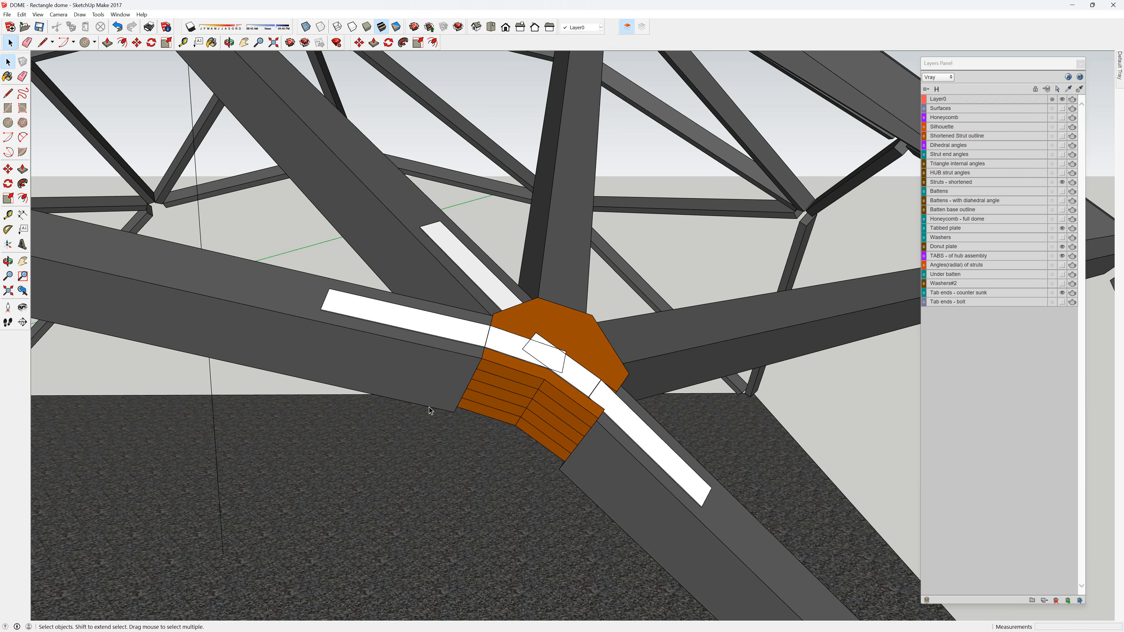
{"action": "middle_click_drag", "start_coordinate": [428, 407], "coordinate": [486, 325]}
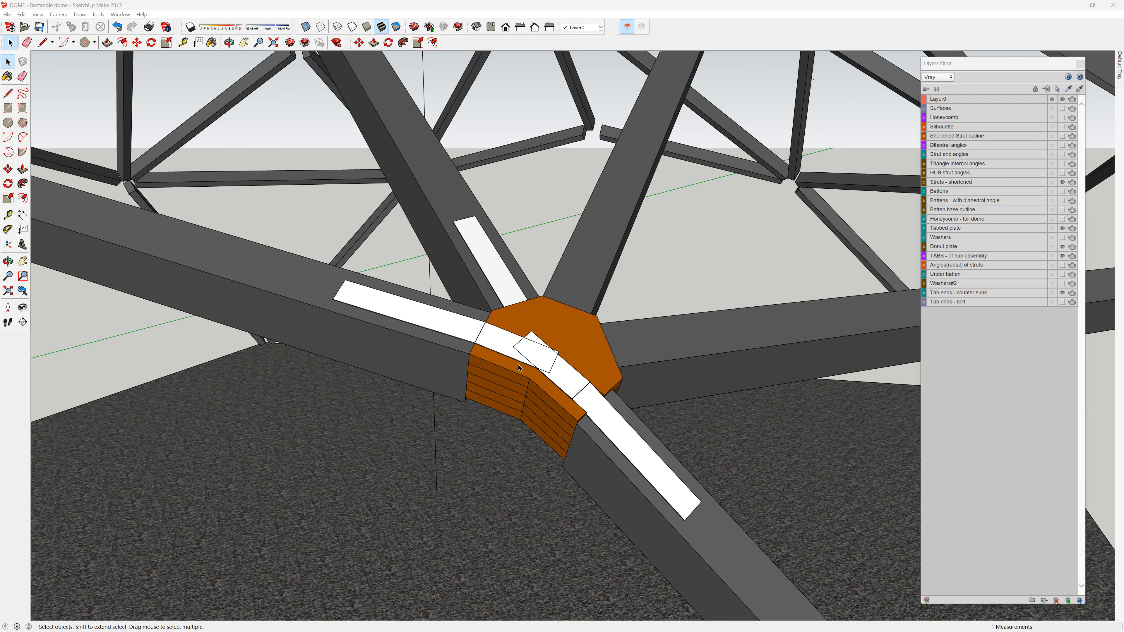
{"action": "middle_click_drag", "start_coordinate": [521, 375], "coordinate": [639, 190]}
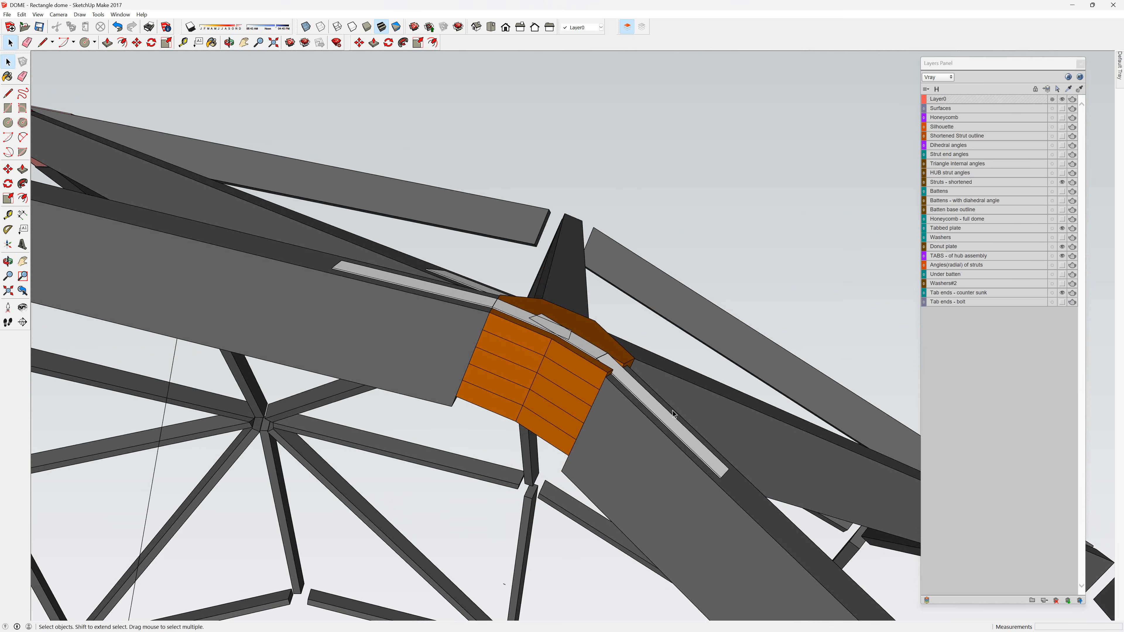
{"action": "middle_click_drag", "start_coordinate": [580, 331], "coordinate": [582, 401]}
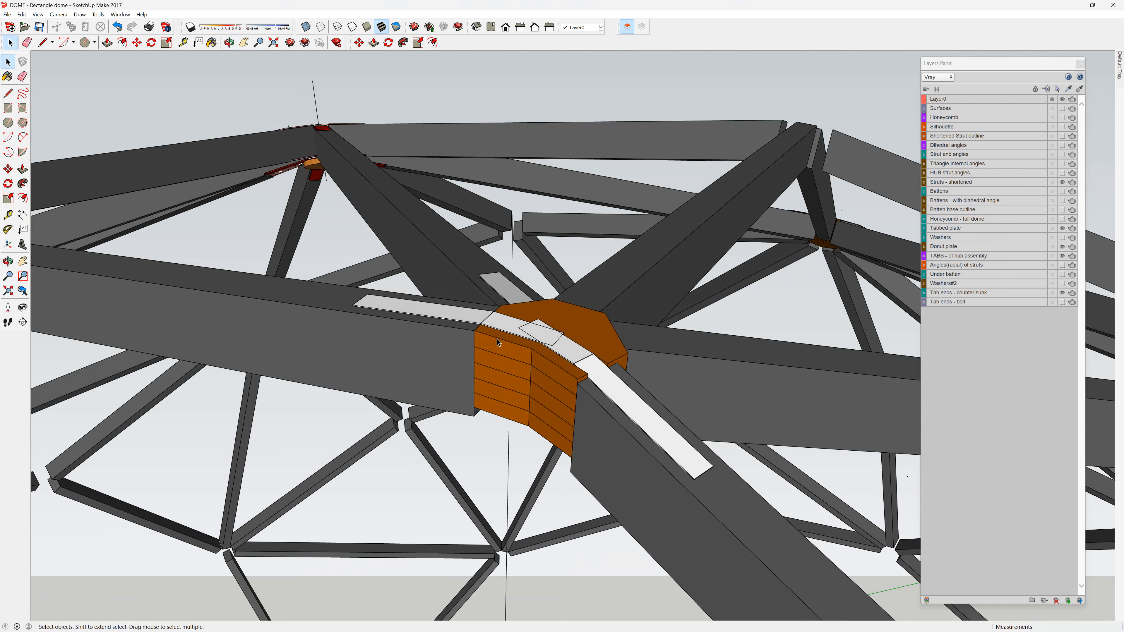
{"action": "middle_click_drag", "start_coordinate": [501, 336], "coordinate": [482, 328]}
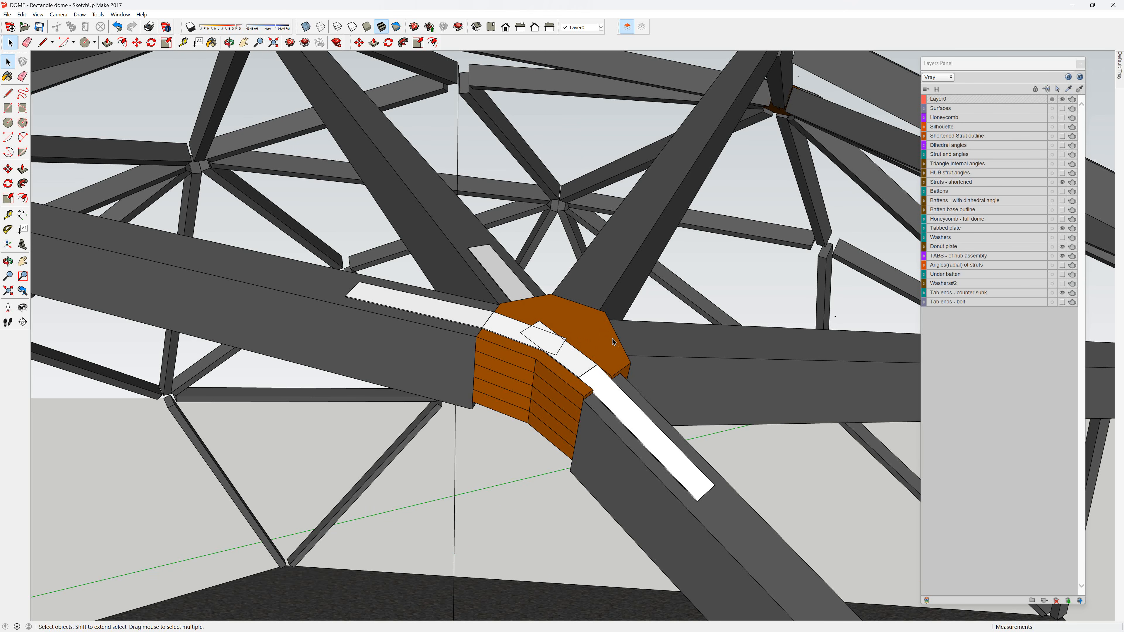
{"action": "middle_click_drag", "start_coordinate": [612, 338], "coordinate": [504, 382]}
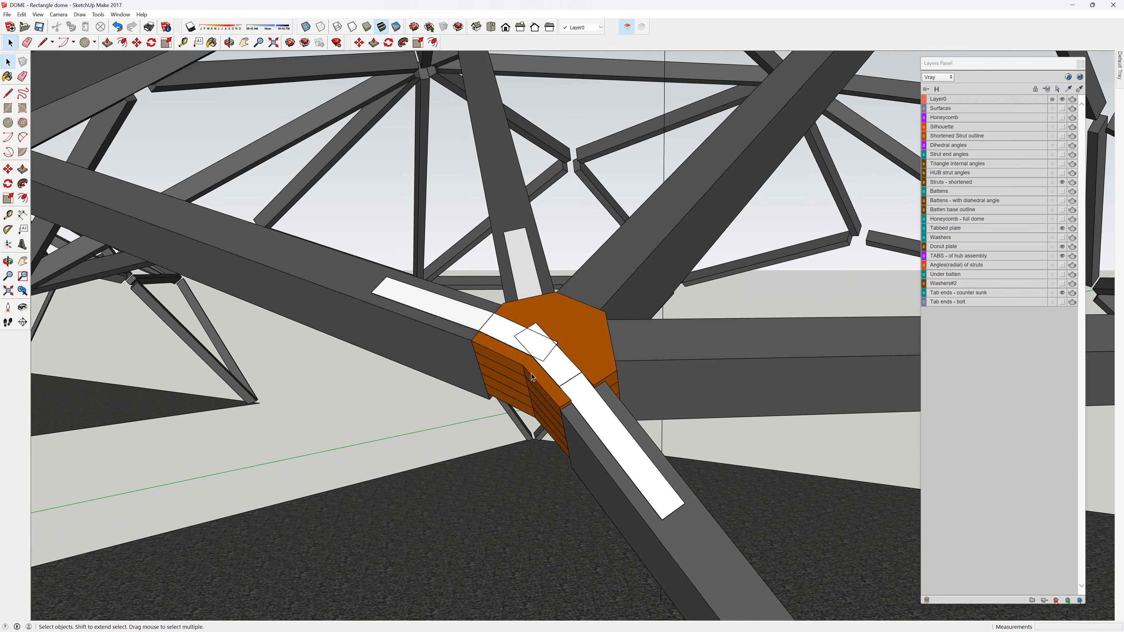
{"action": "middle_click_drag", "start_coordinate": [537, 368], "coordinate": [650, 322]}
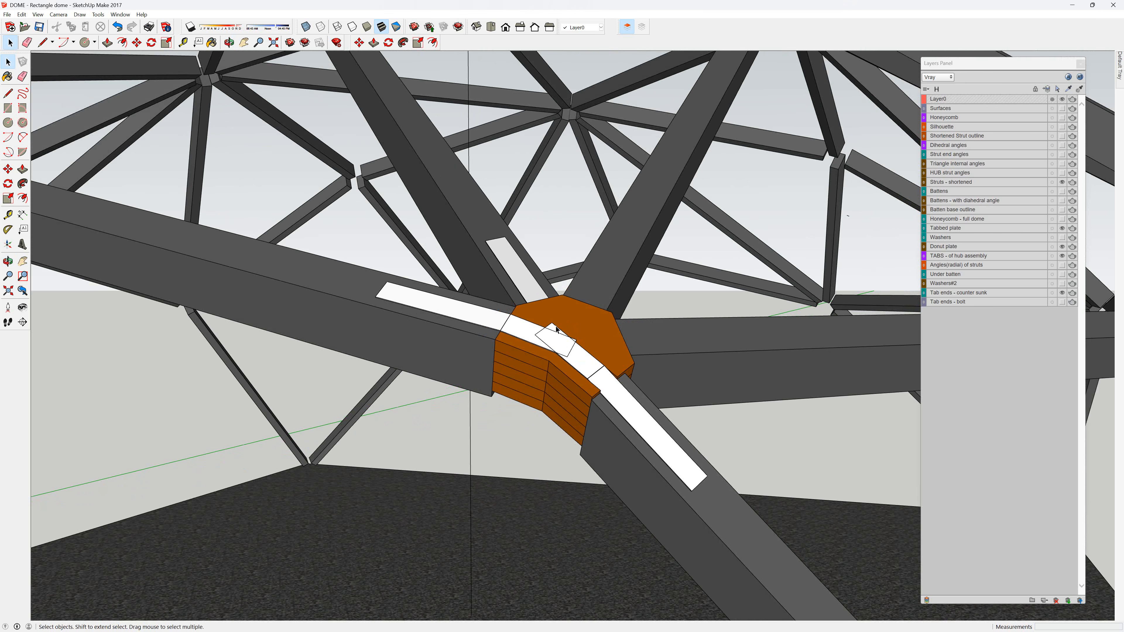
{"action": "left_click", "coordinate": [547, 341]}
{"action": "key", "text": "Delete"}
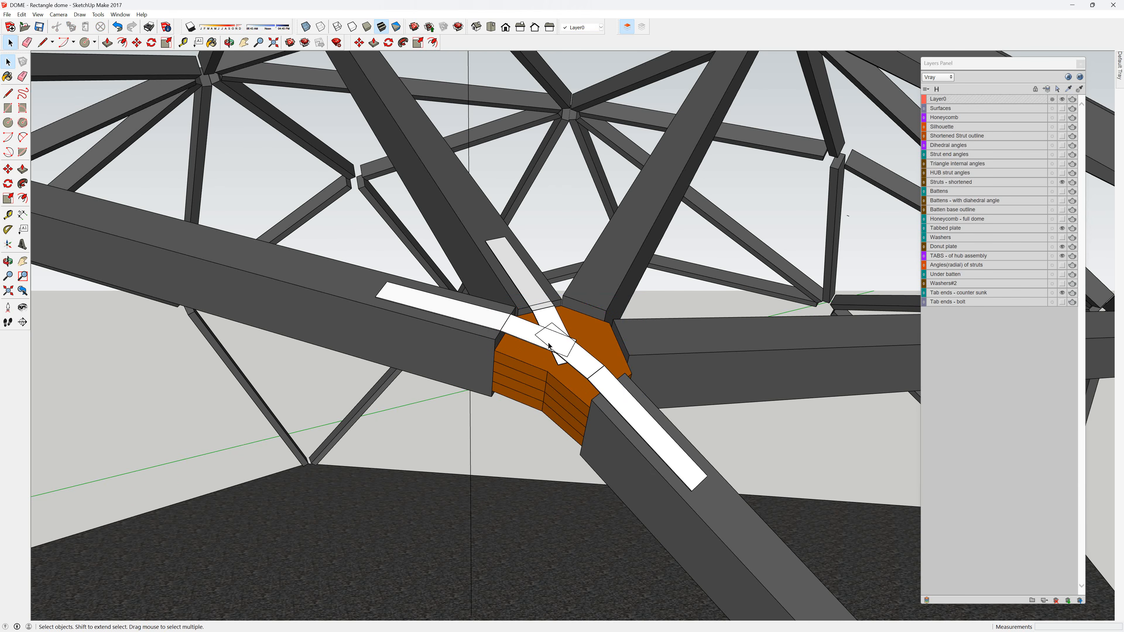
{"action": "key", "text": "ctrl+z"}
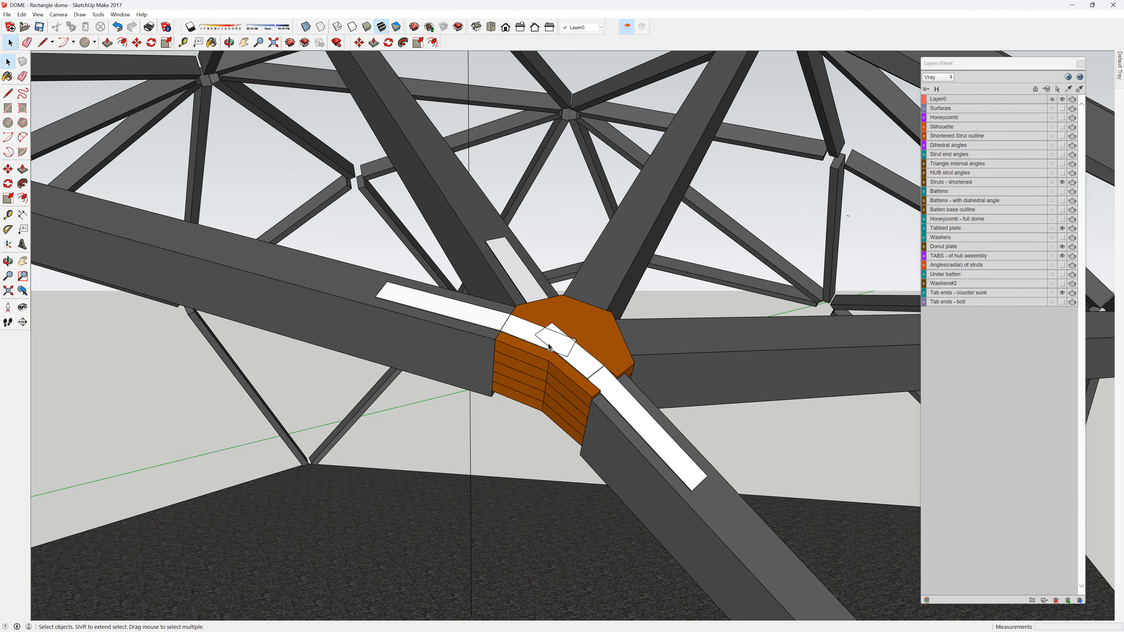
Delete the three white bent strips that connect the orange hub to its adjoining struts.
{"action": "left_click", "coordinate": [464, 315]}
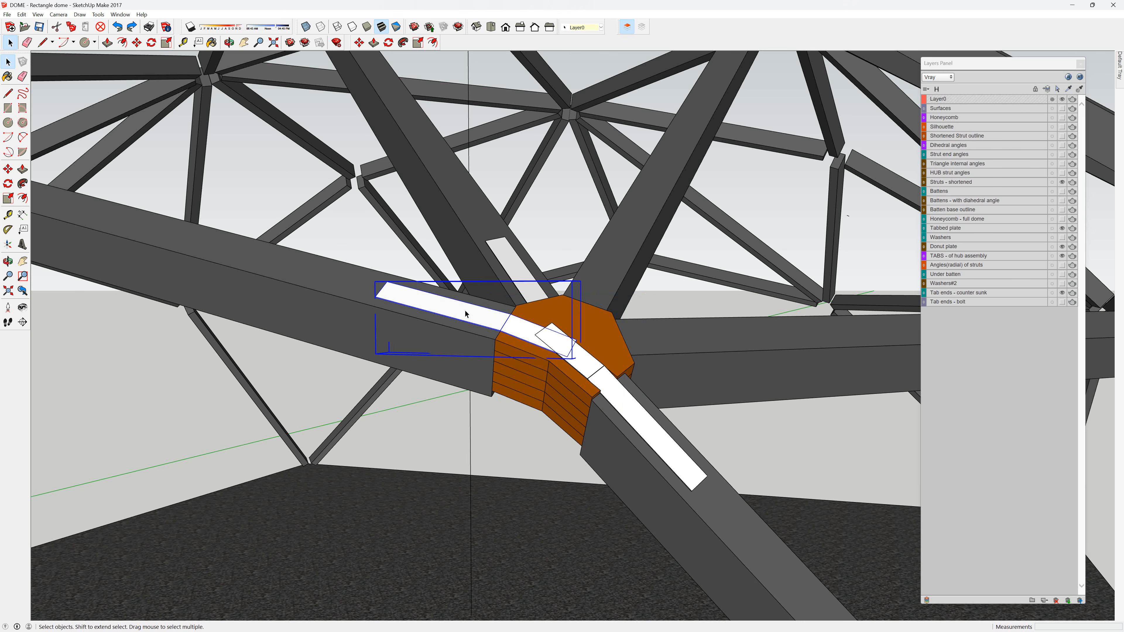
{"action": "key", "text": "Delete"}
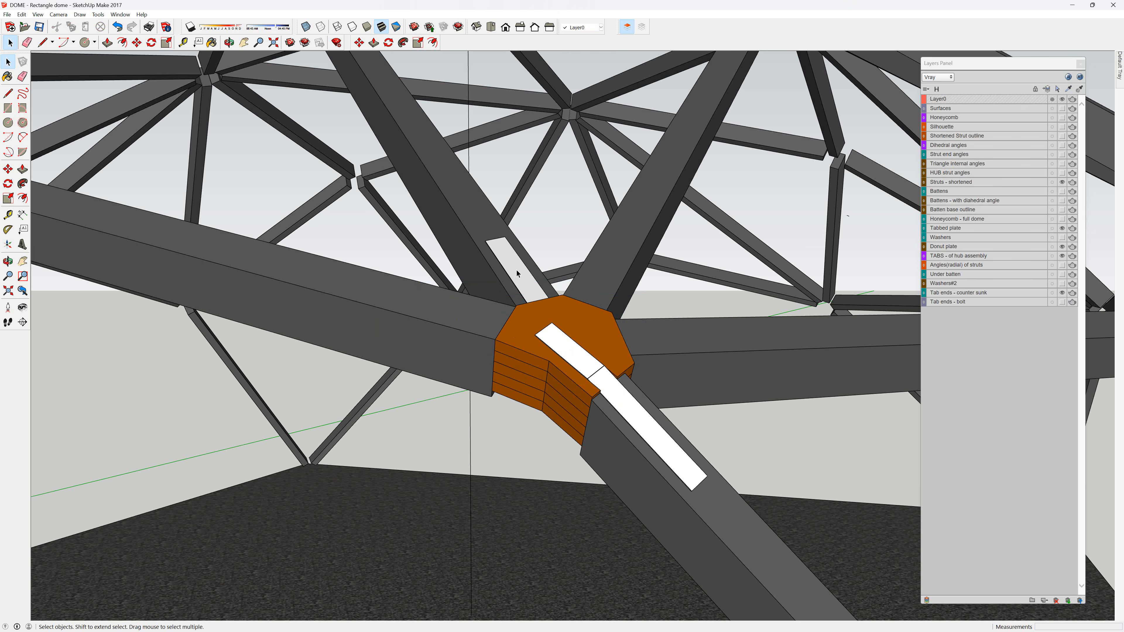
{"action": "left_click", "coordinate": [517, 271]}
{"action": "key", "text": "Delete"}
{"action": "left_click", "coordinate": [642, 429]}
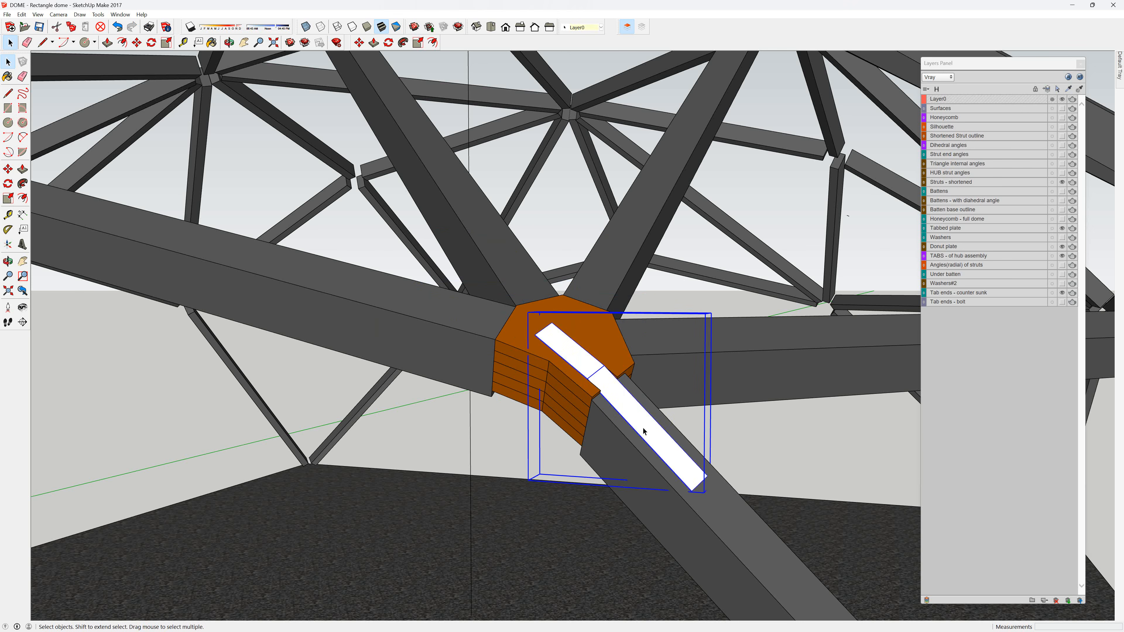
{"action": "key", "text": "Delete"}
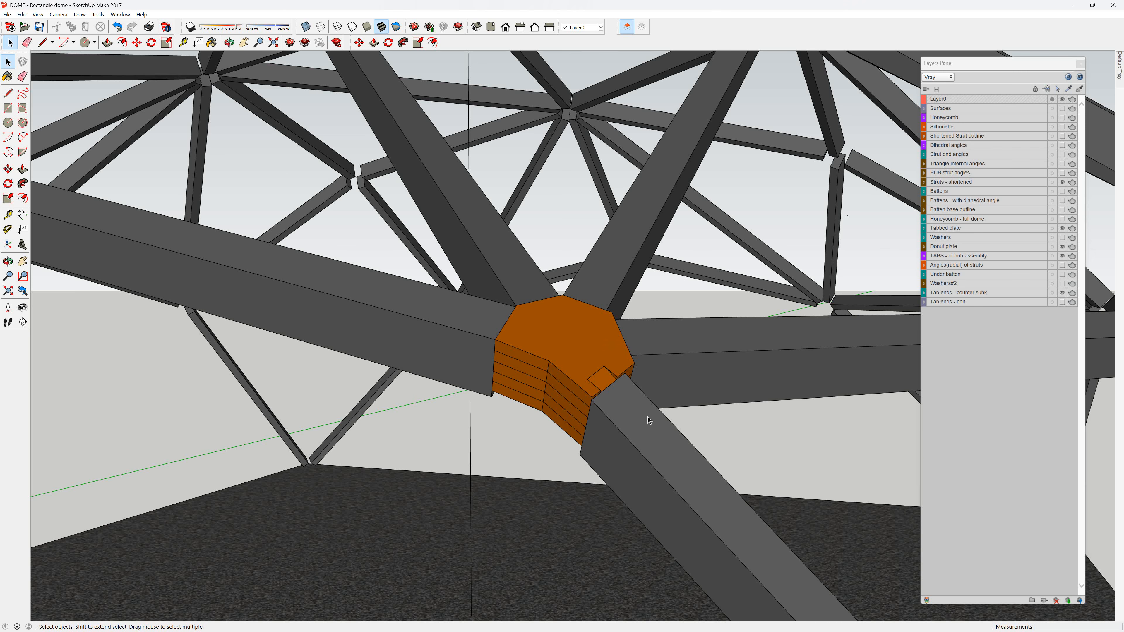
Examine how the orange hub and its struts sit within the overall dome frame, from near and far.
{"action": "scroll", "coordinate": [584, 343], "scroll_direction": "down", "scroll_amount": 3}
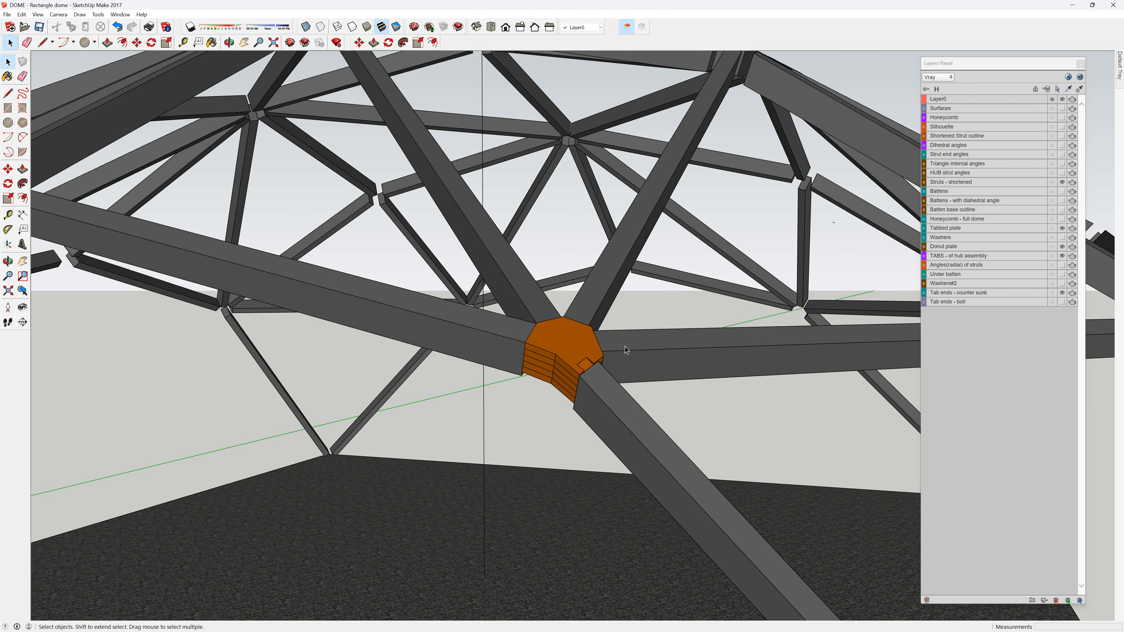
{"action": "scroll", "coordinate": [387, 292], "scroll_direction": "down", "scroll_amount": 4}
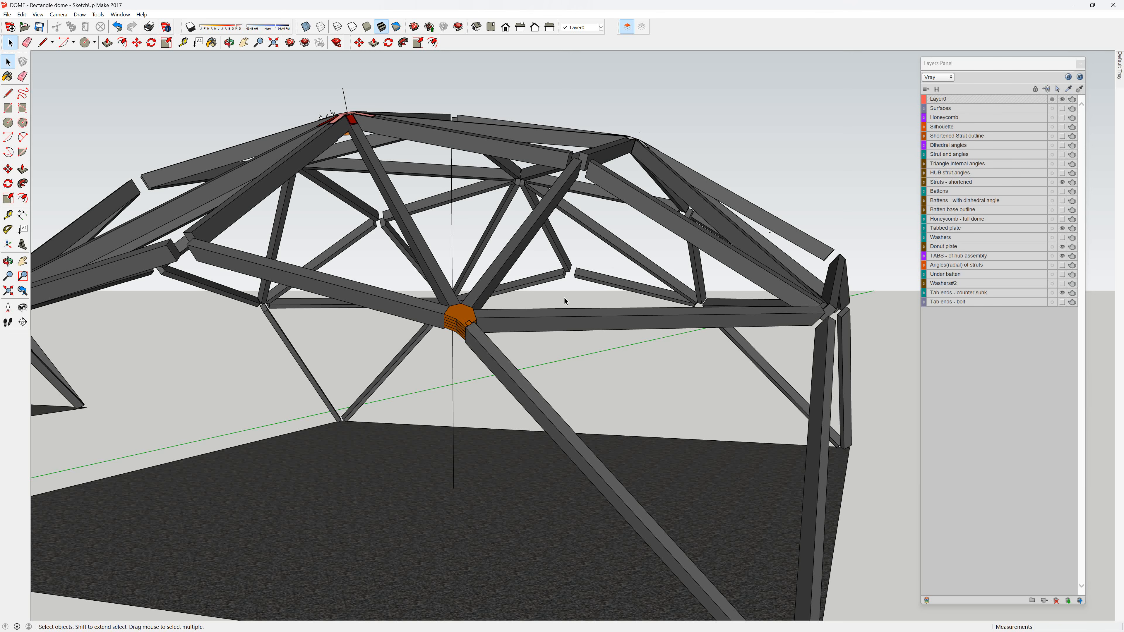
{"action": "scroll", "coordinate": [544, 286], "scroll_direction": "down", "scroll_amount": 2}
{"action": "scroll", "coordinate": [512, 394], "scroll_direction": "up", "scroll_amount": 5}
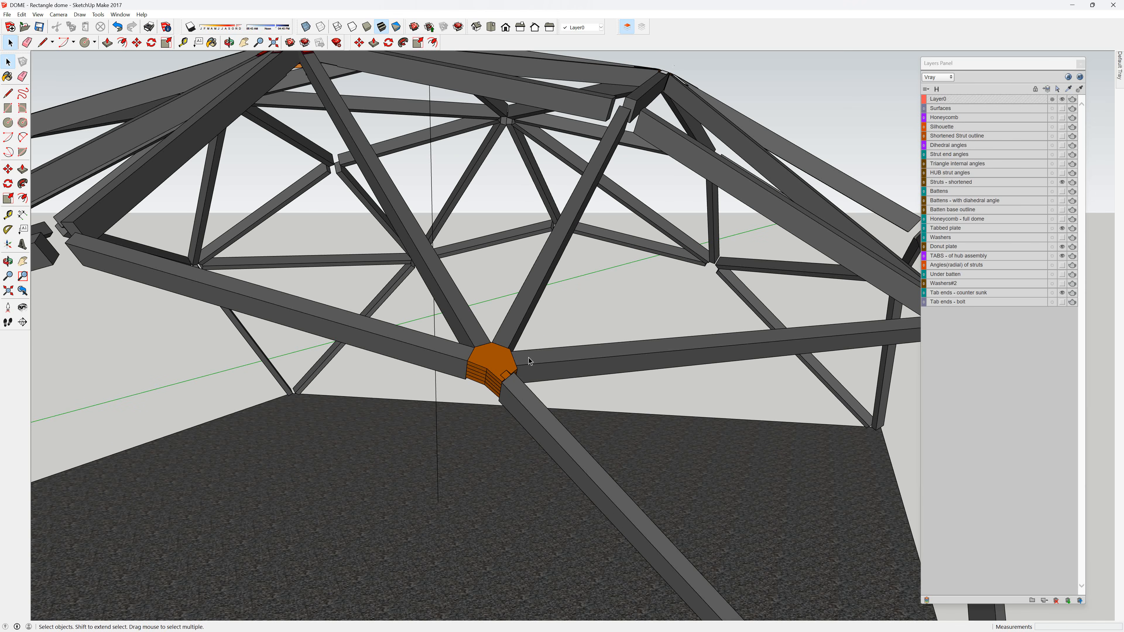
{"action": "middle_click_drag", "start_coordinate": [560, 341], "coordinate": [537, 329]}
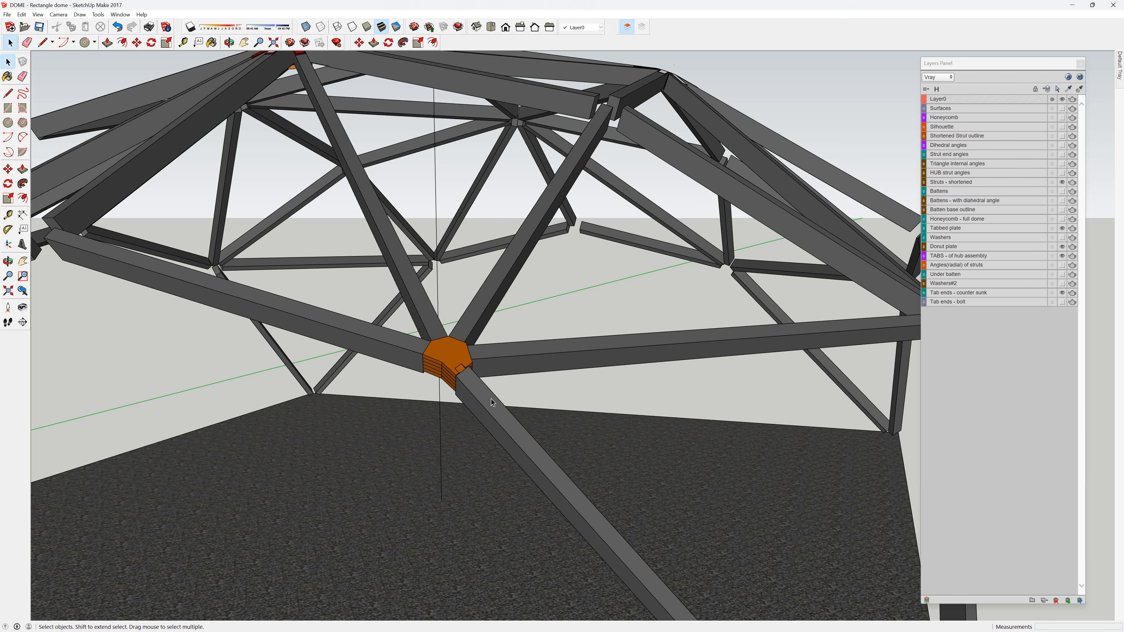
{"action": "scroll", "coordinate": [491, 399], "scroll_direction": "down", "scroll_amount": 3}
{"action": "scroll", "coordinate": [494, 429], "scroll_direction": "up", "scroll_amount": 1}
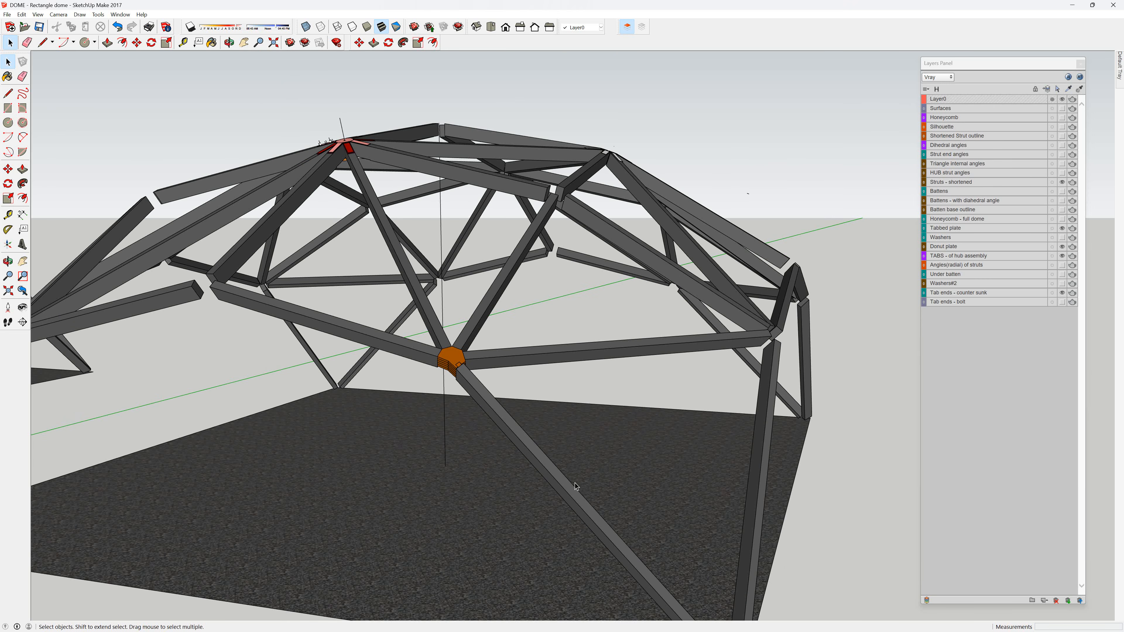
{"action": "scroll", "coordinate": [463, 337], "scroll_direction": "down", "scroll_amount": 1}
{"action": "scroll", "coordinate": [462, 338], "scroll_direction": "down", "scroll_amount": 1}
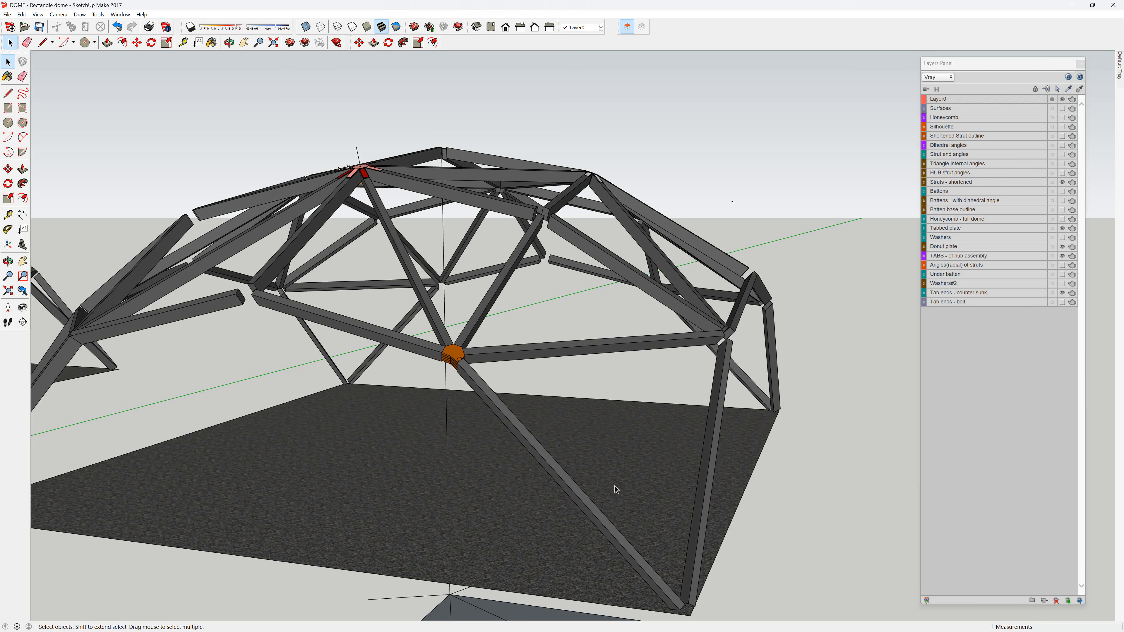
{"action": "scroll", "coordinate": [460, 367], "scroll_direction": "up", "scroll_amount": 3}
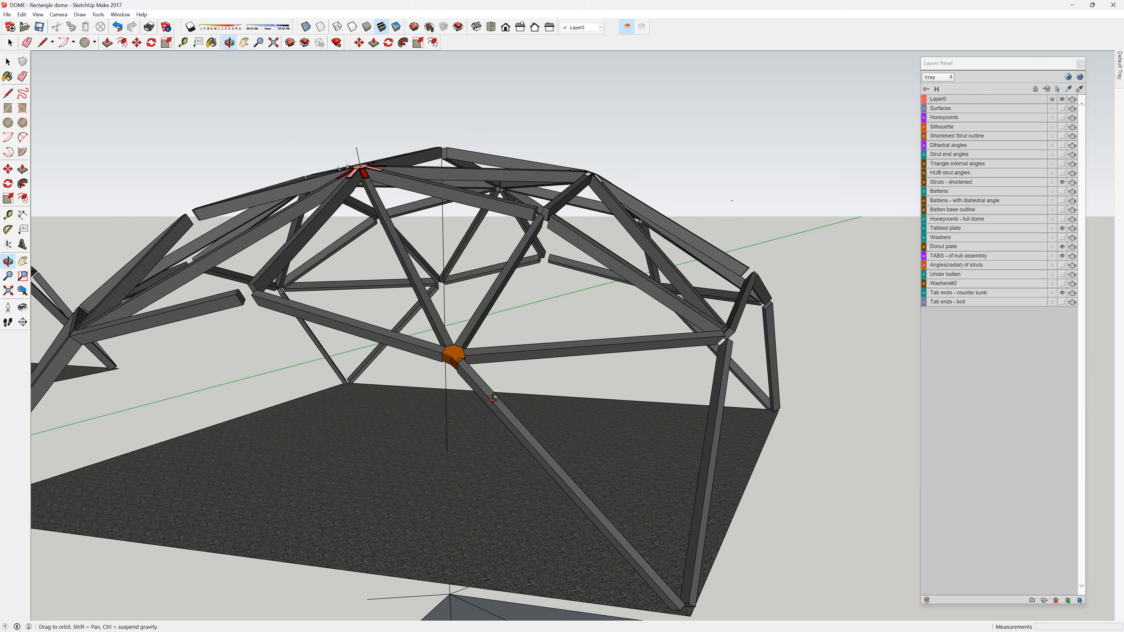
{"action": "scroll", "coordinate": [461, 366], "scroll_direction": "up", "scroll_amount": 2}
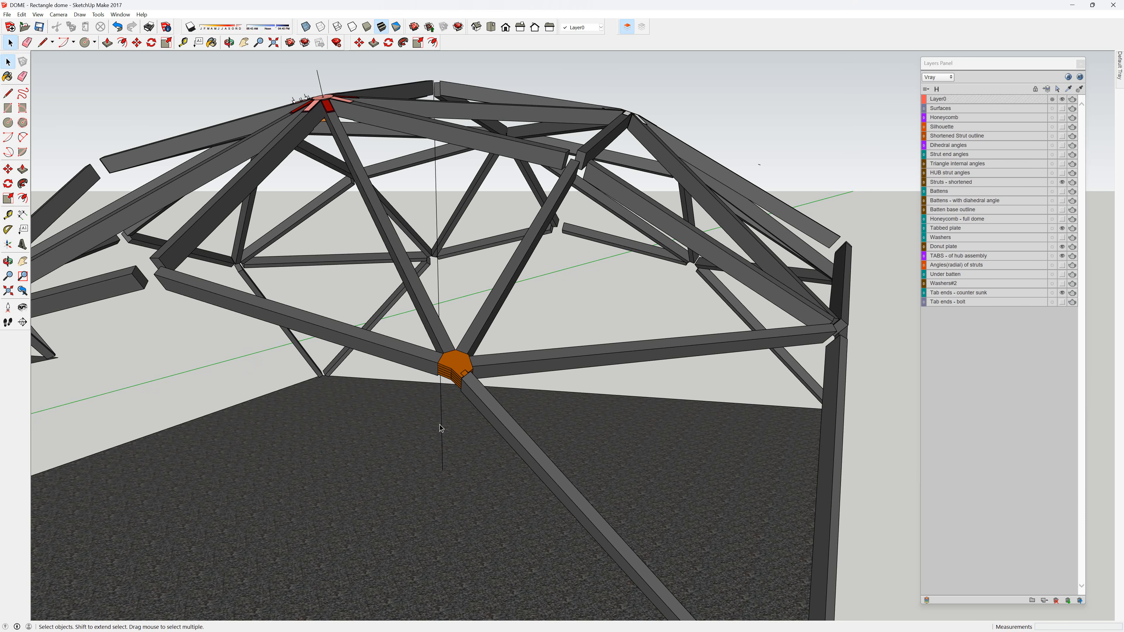
{"action": "scroll", "coordinate": [448, 367], "scroll_direction": "down", "scroll_amount": 1}
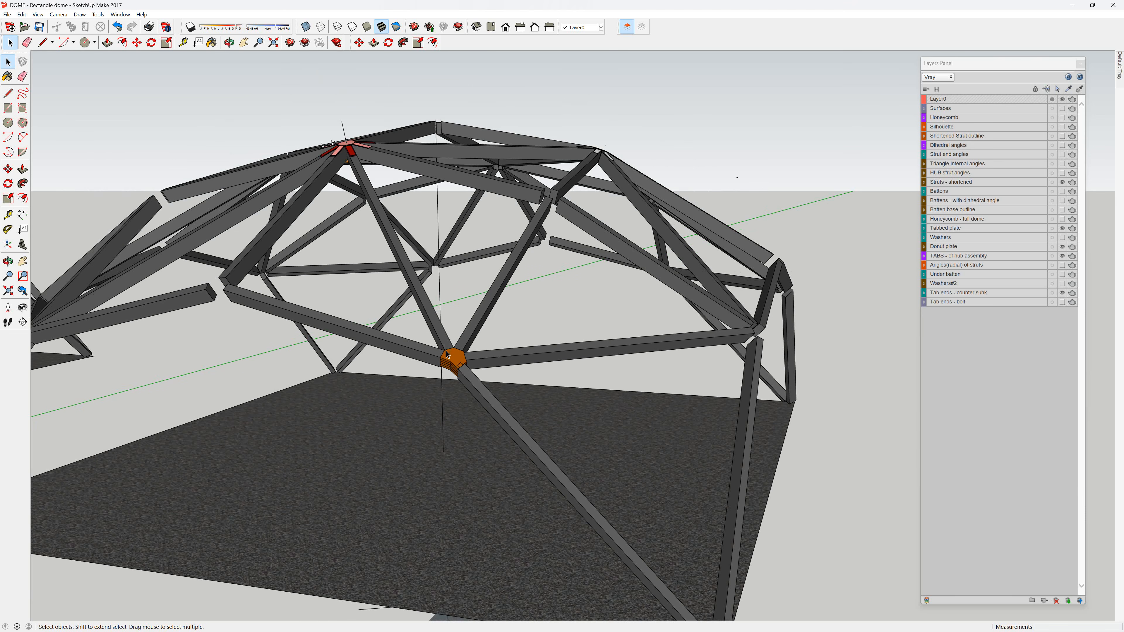
{"action": "middle_click_drag", "start_coordinate": [471, 391], "coordinate": [617, 340]}
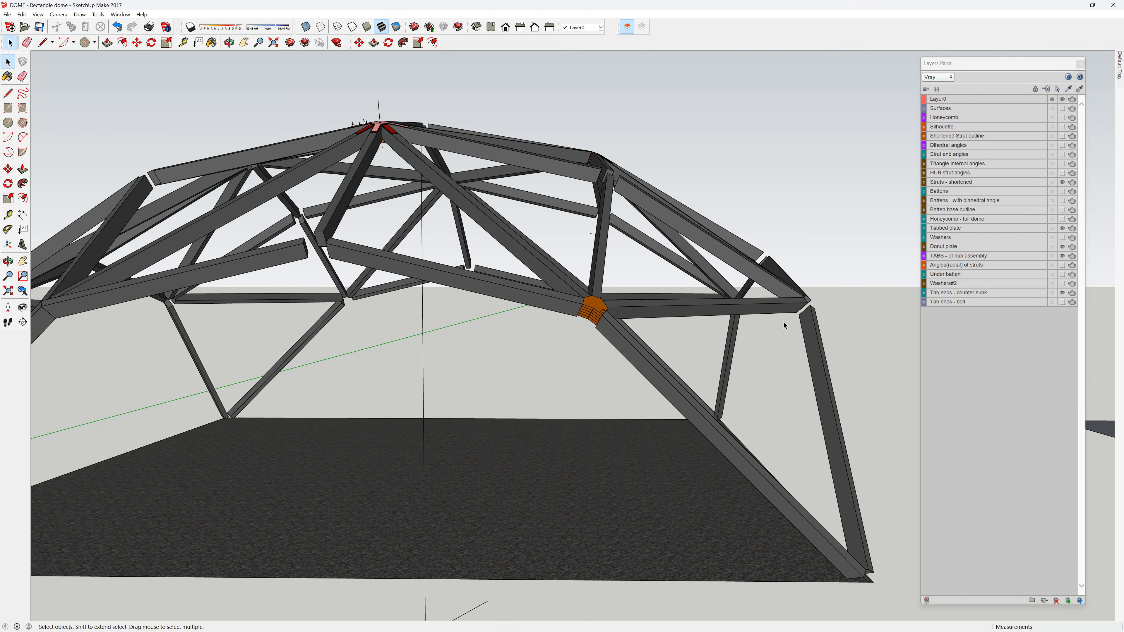
{"action": "middle_click_drag", "start_coordinate": [783, 326], "coordinate": [451, 392]}
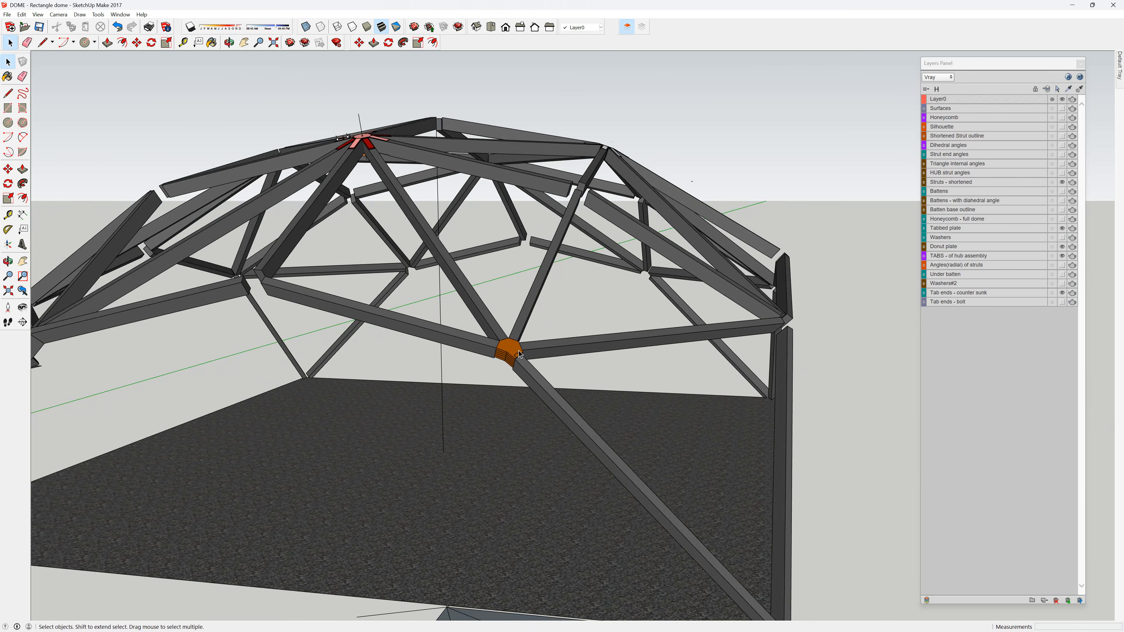
Compare the orange hub's stacked plates and strut joints up close with the red tabbed hub at the dome's apex.
{"action": "scroll", "coordinate": [522, 353], "scroll_direction": "up", "scroll_amount": 3}
{"action": "scroll", "coordinate": [520, 350], "scroll_direction": "up", "scroll_amount": 1}
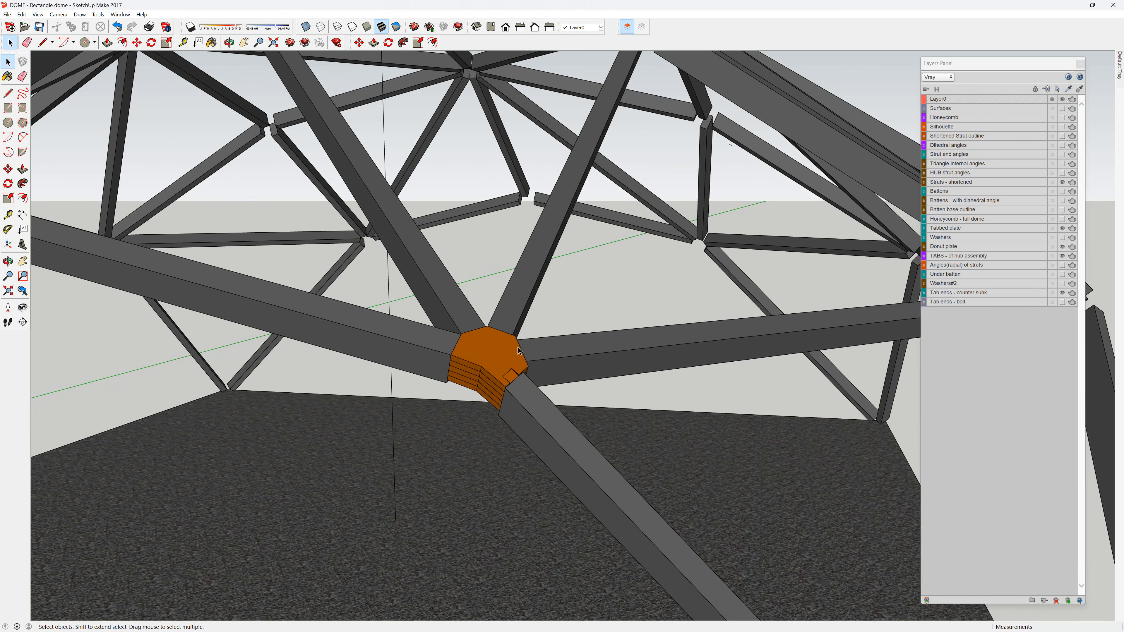
{"action": "middle_click_drag", "start_coordinate": [527, 361], "coordinate": [509, 373]}
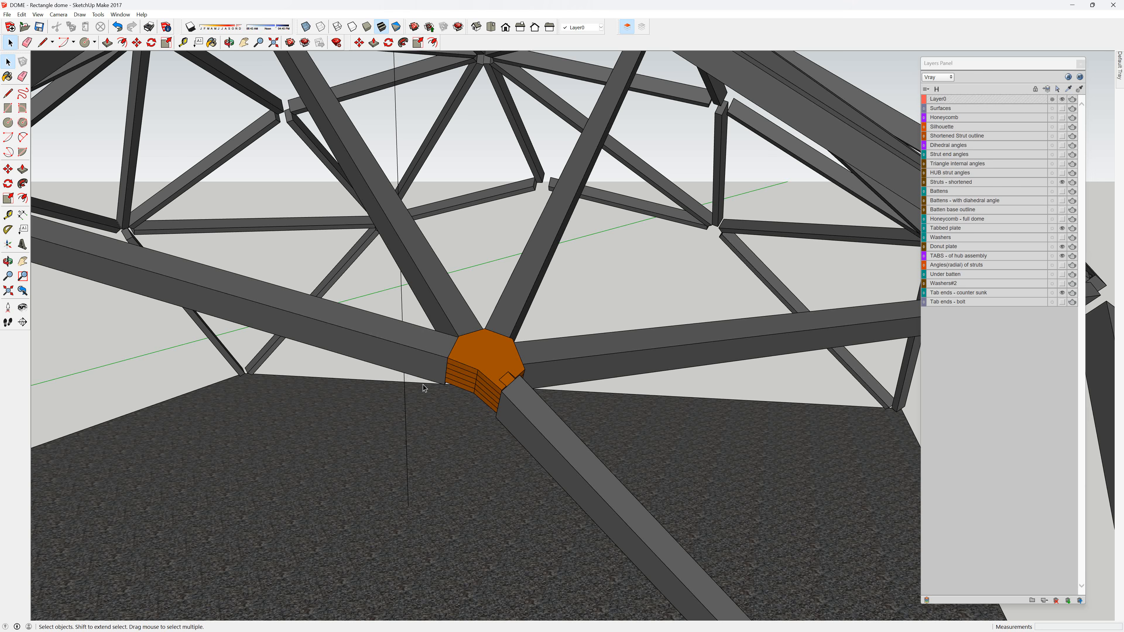
{"action": "scroll", "coordinate": [503, 368], "scroll_direction": "down", "scroll_amount": 4}
{"action": "middle_click_drag", "start_coordinate": [494, 329], "coordinate": [564, 398]}
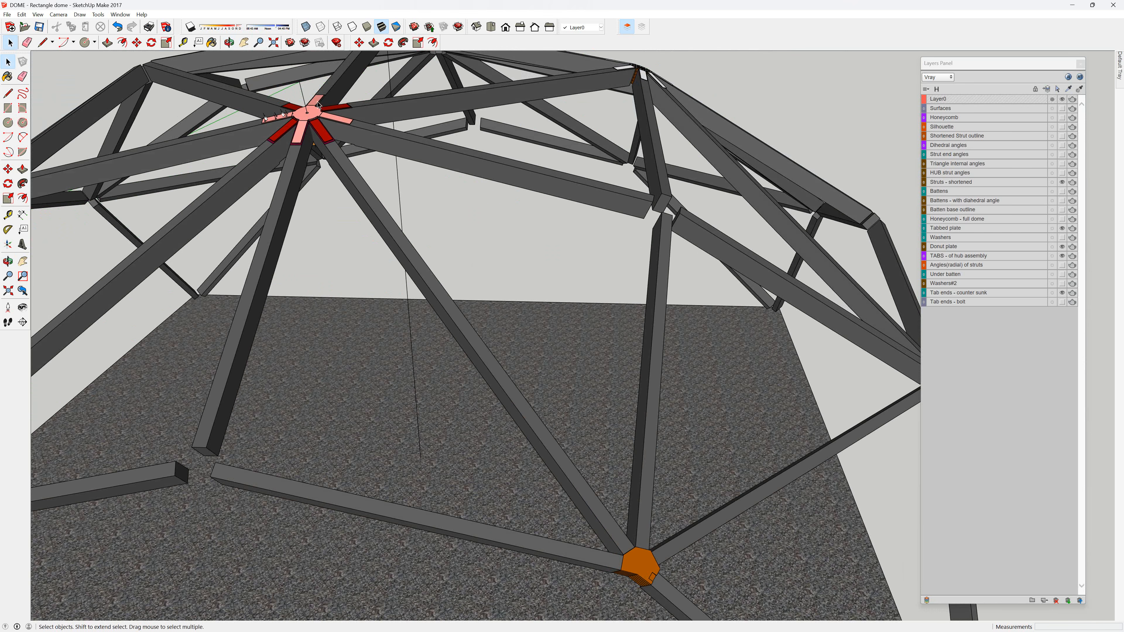
{"action": "middle_click_drag", "start_coordinate": [309, 130], "coordinate": [426, 302]}
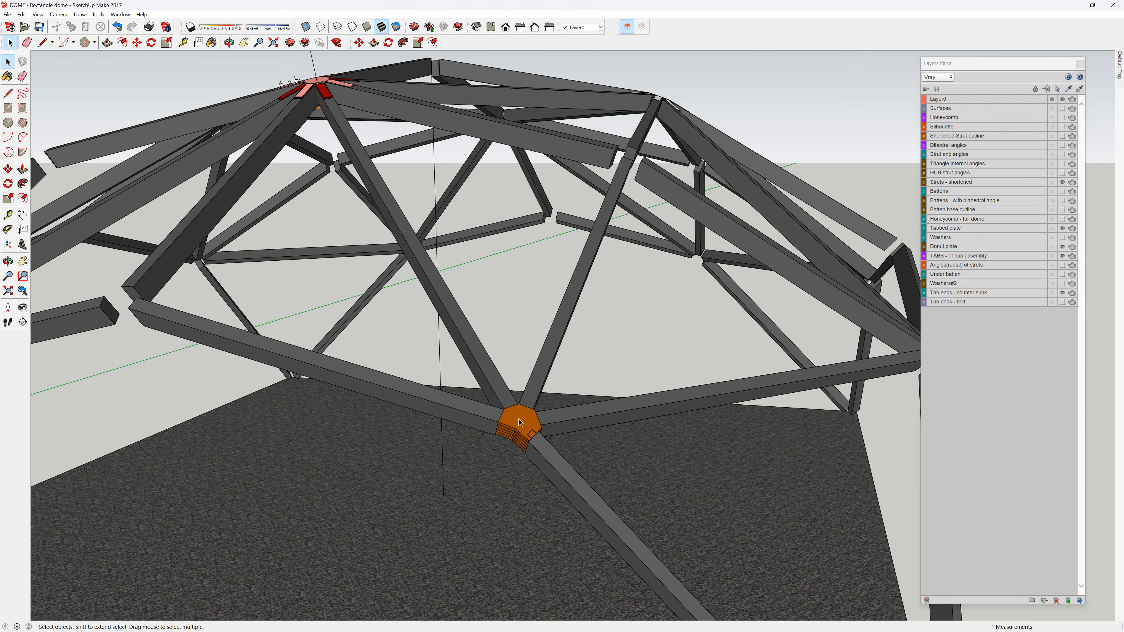
{"action": "scroll", "coordinate": [530, 424], "scroll_direction": "up", "scroll_amount": 4}
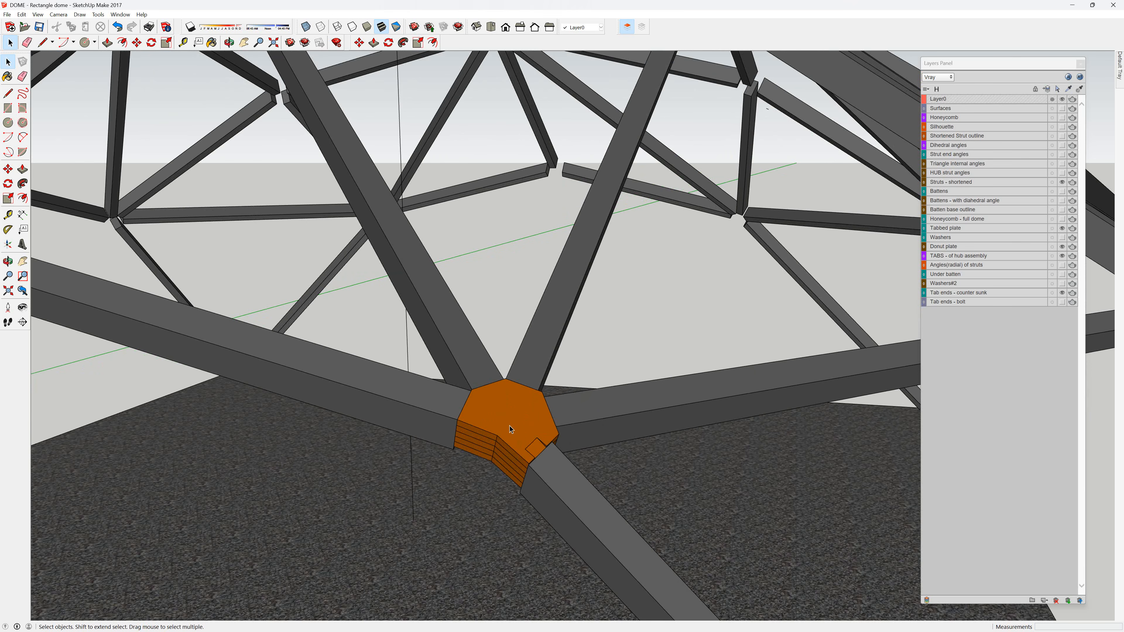
{"action": "middle_click_drag", "start_coordinate": [510, 425], "coordinate": [576, 393]}
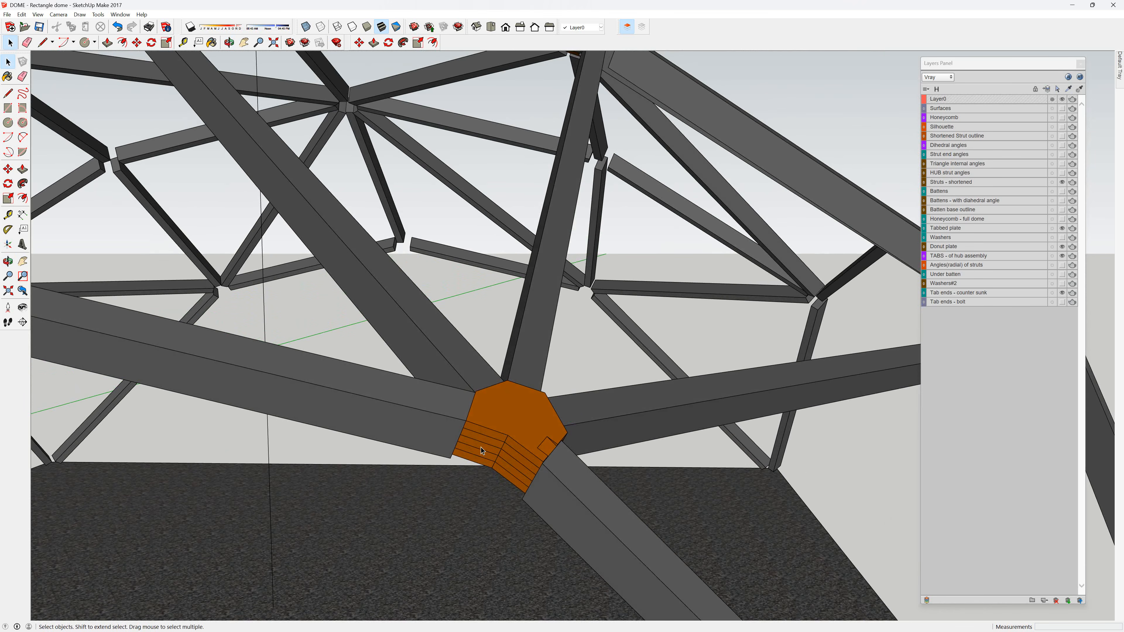
{"action": "middle_click_drag", "start_coordinate": [510, 418], "coordinate": [455, 457]}
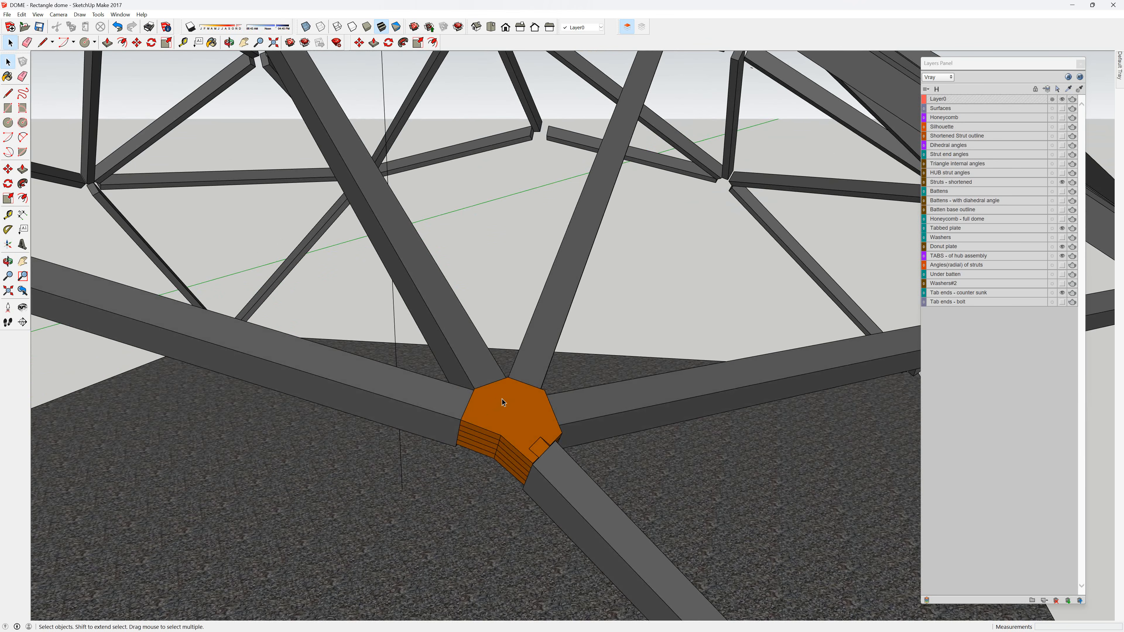
{"action": "middle_click_drag", "start_coordinate": [504, 402], "coordinate": [482, 399]}
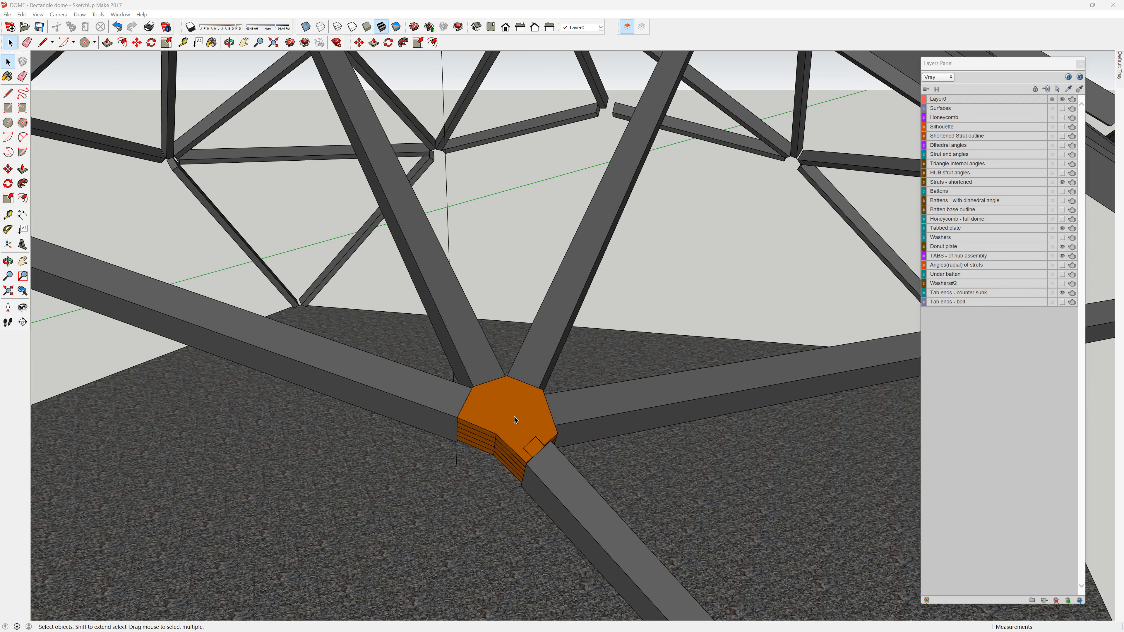
Delete the four uppermost plates from the orange hub's stack, one after another.
{"action": "left_click", "coordinate": [497, 418]}
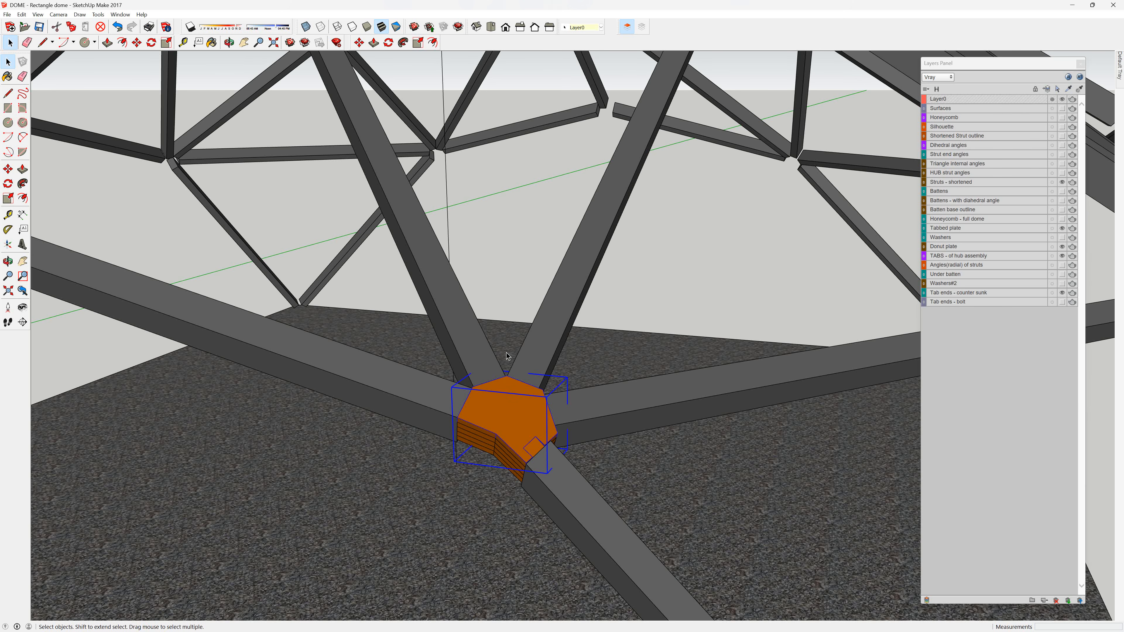
{"action": "key", "text": "Delete"}
{"action": "left_click", "coordinate": [502, 406]}
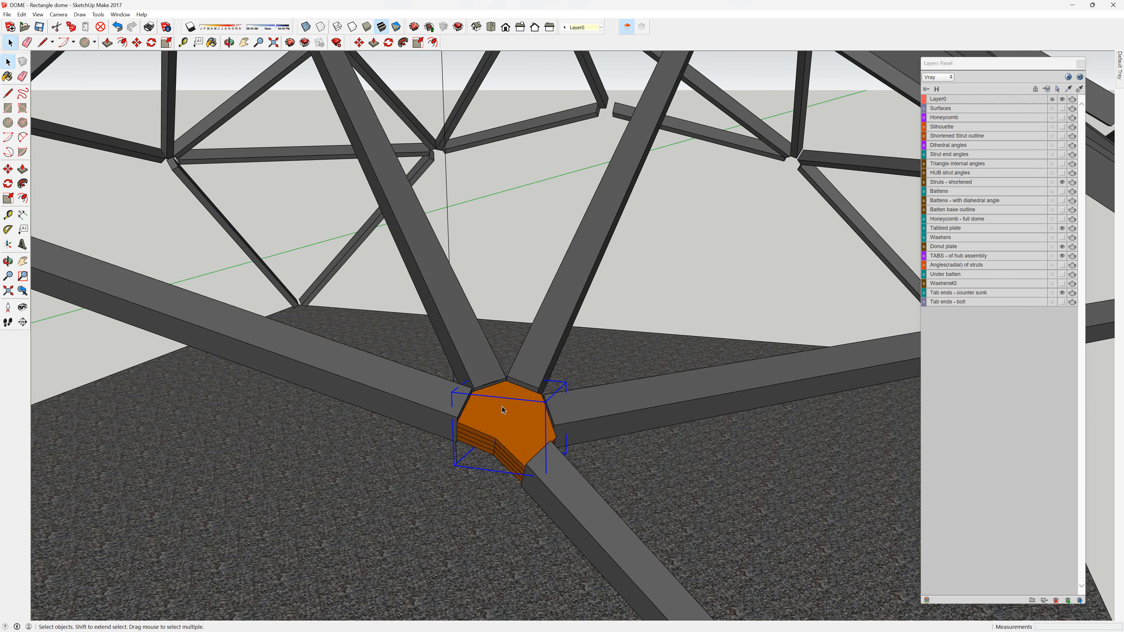
{"action": "key", "text": "Delete"}
{"action": "left_click", "coordinate": [505, 433]}
{"action": "key", "text": "Delete"}
{"action": "left_click", "coordinate": [505, 433]}
{"action": "key", "text": "Delete"}
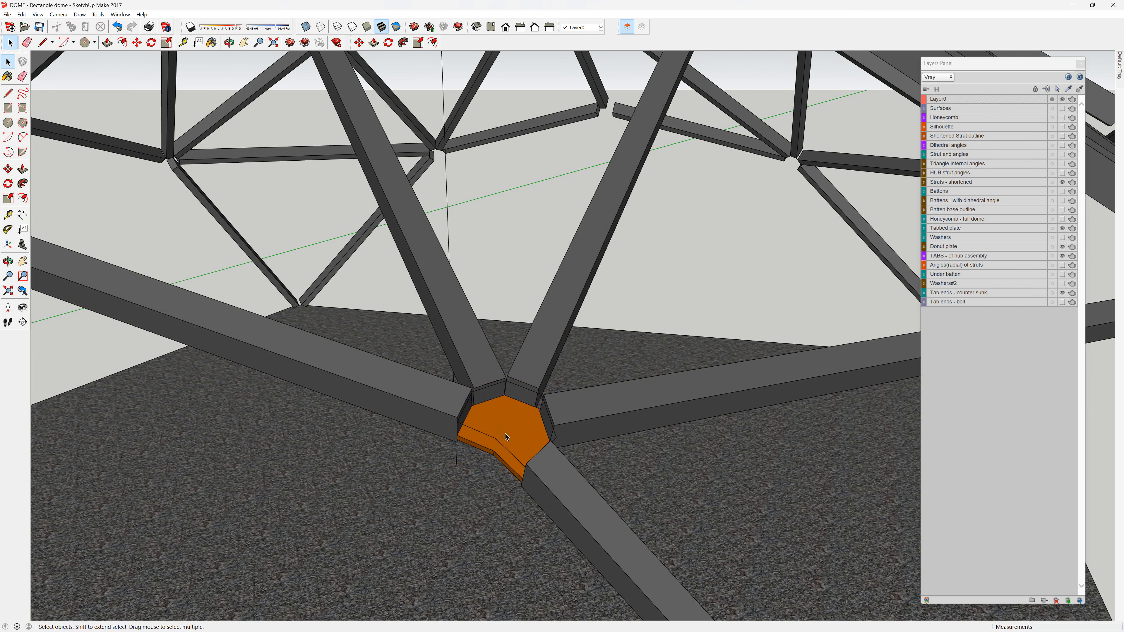
Delete the orange hub's remaining plate and the loose edge left at the joint.
{"action": "left_click", "coordinate": [505, 433]}
{"action": "key", "text": "Delete"}
{"action": "left_click", "coordinate": [498, 443]}
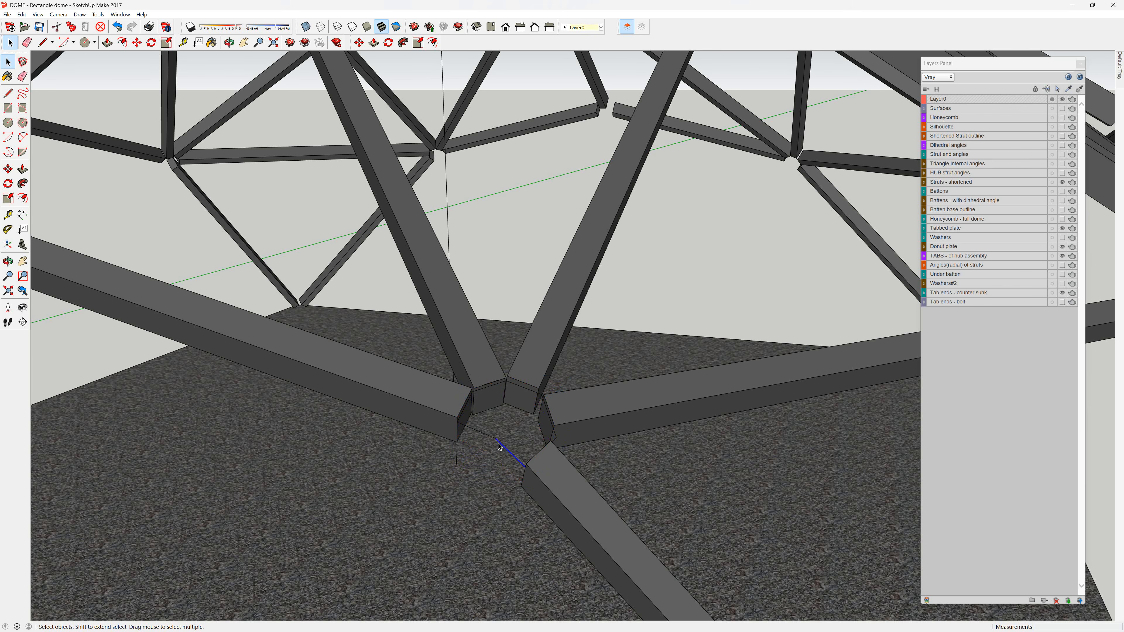
{"action": "key", "text": "Delete"}
Restore the orange hub's full plate stack together with its three white connecting strips.
{"action": "key", "text": "shift+h"}
{"action": "key", "text": "shift+h"}
{"action": "key", "text": "shift+h"}
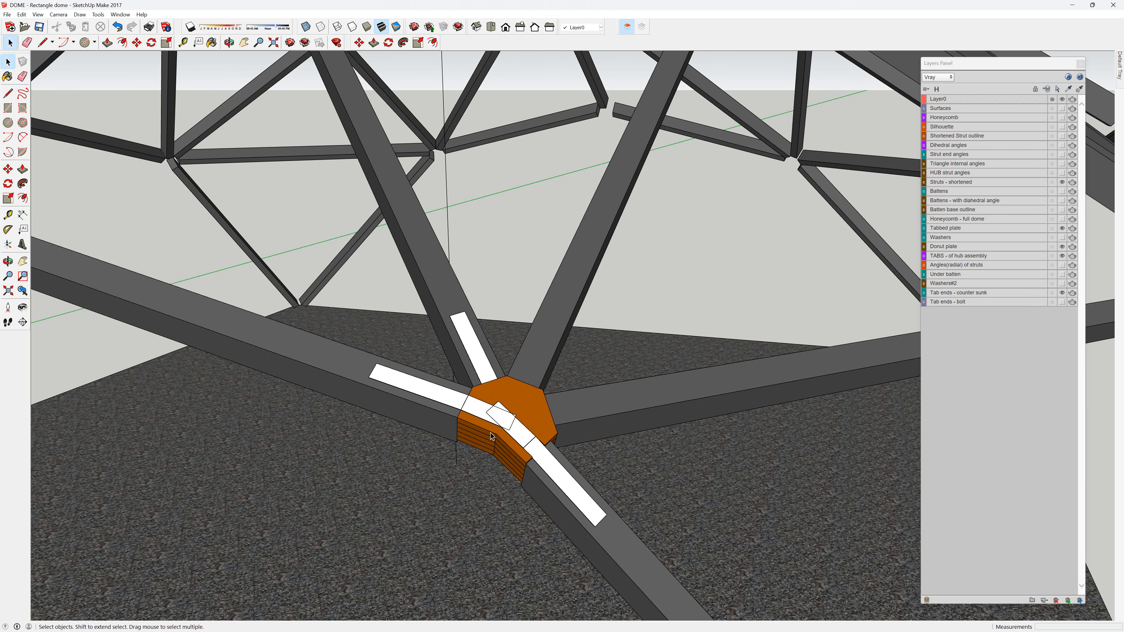
Examine the open joint beside the orange hub, where three shortened struts end without a hub.
{"action": "middle_click_drag", "start_coordinate": [492, 436], "coordinate": [531, 394]}
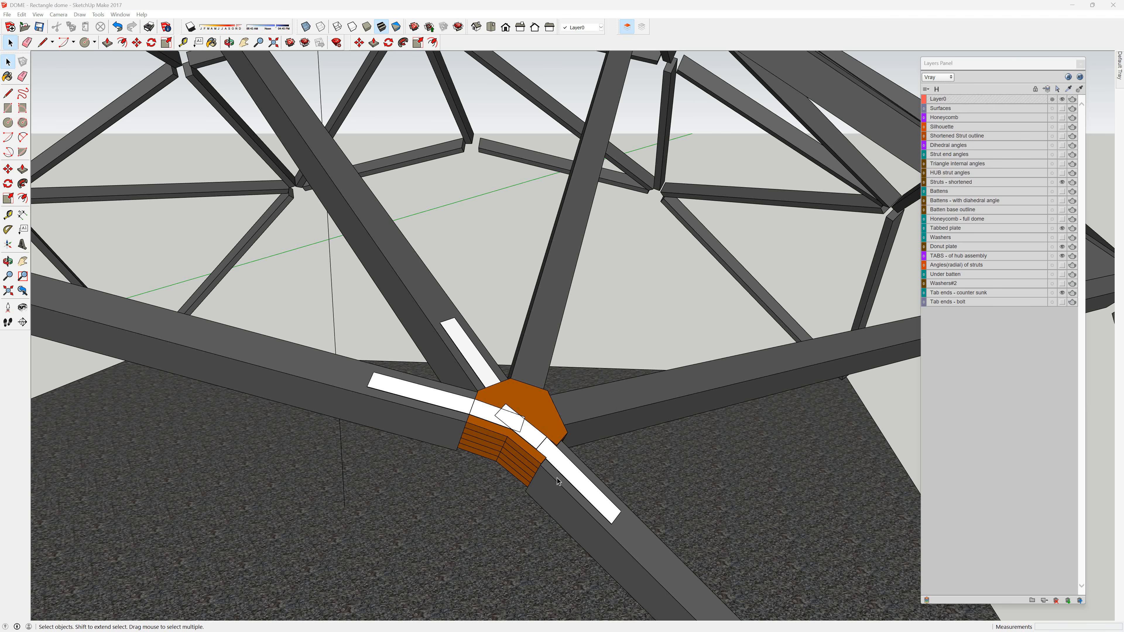
{"action": "scroll", "coordinate": [564, 481], "scroll_direction": "down", "scroll_amount": 10}
{"action": "scroll", "coordinate": [318, 401], "scroll_direction": "up", "scroll_amount": 10}
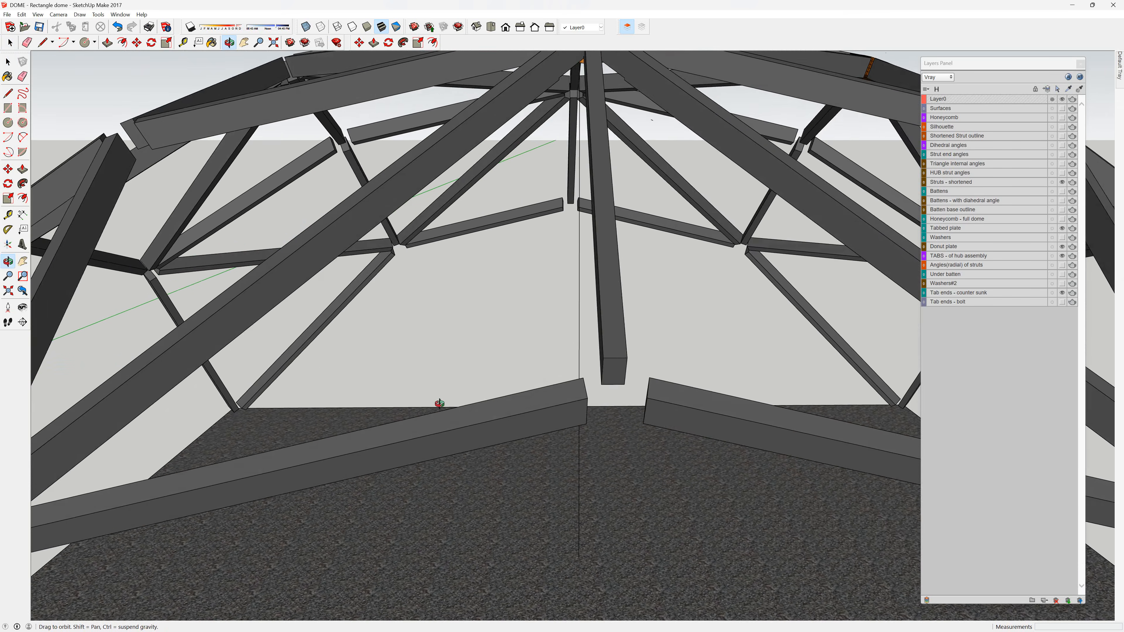
{"action": "middle_click_drag", "start_coordinate": [439, 403], "coordinate": [514, 430]}
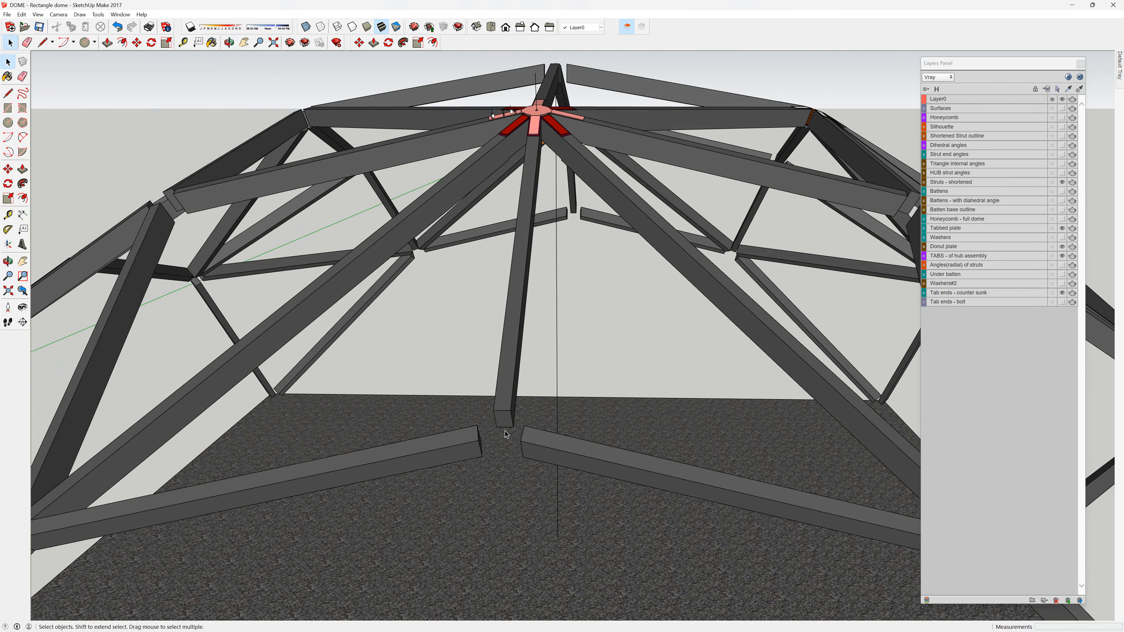
{"action": "scroll", "coordinate": [505, 429], "scroll_direction": "up", "scroll_amount": 3}
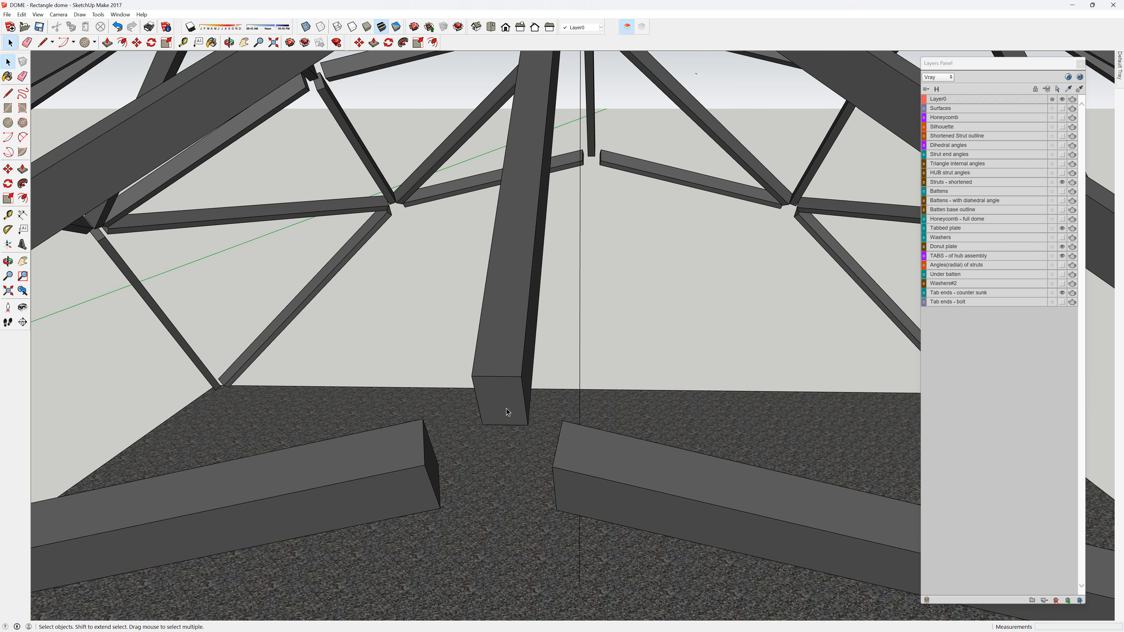
{"action": "scroll", "coordinate": [506, 408], "scroll_direction": "down", "scroll_amount": 1}
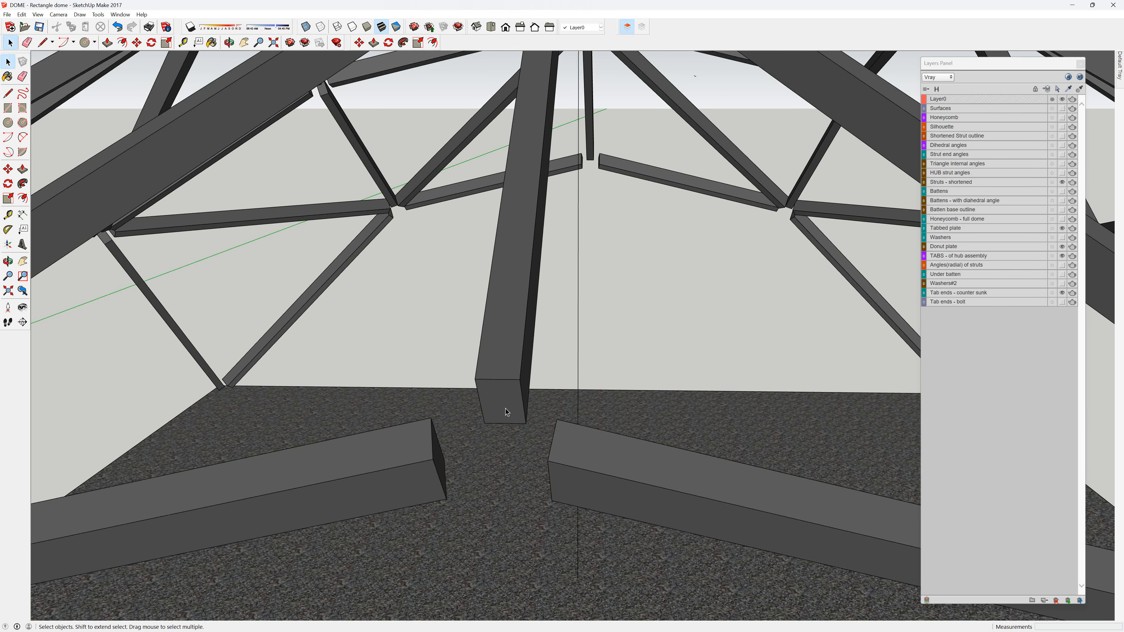
{"action": "scroll", "coordinate": [505, 409], "scroll_direction": "down", "scroll_amount": 6}
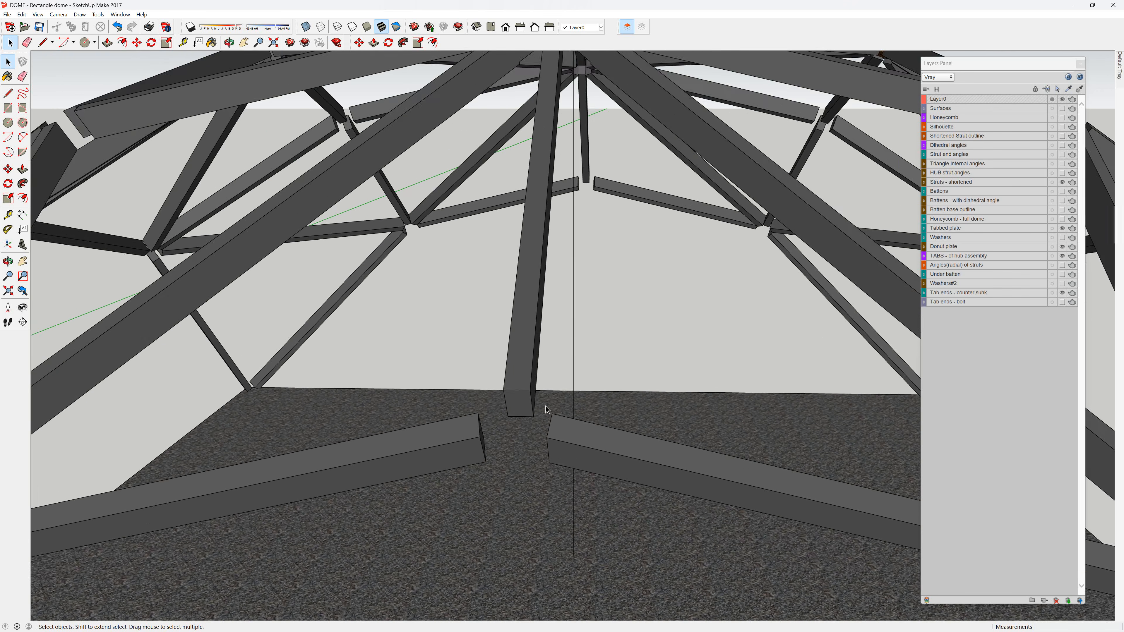
{"action": "scroll", "coordinate": [292, 471], "scroll_direction": "up", "scroll_amount": 8}
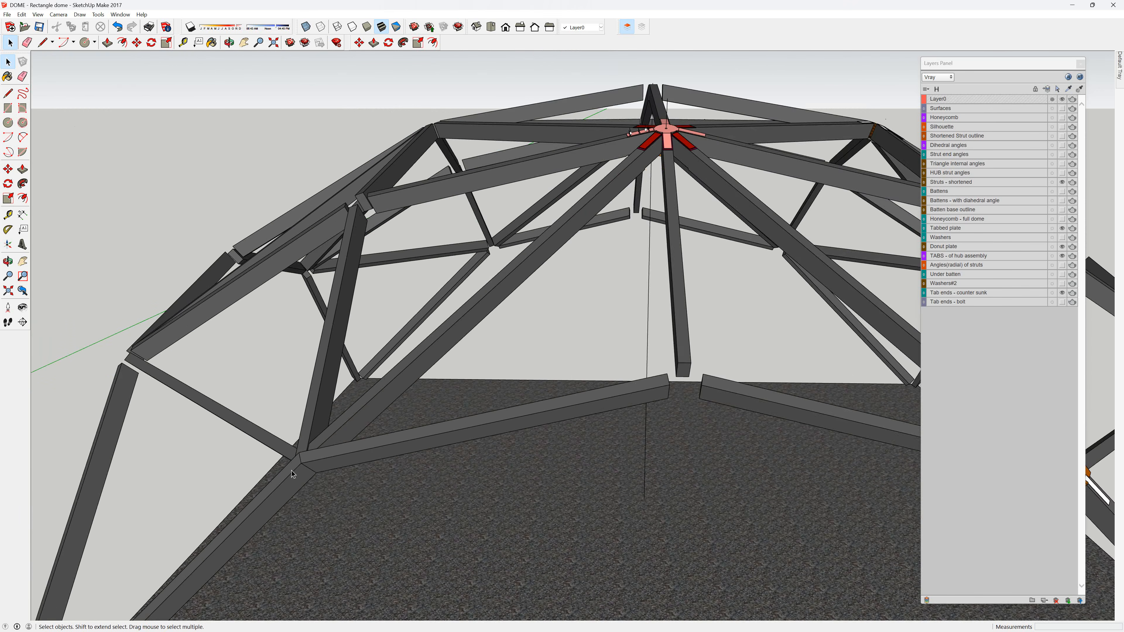
Inspect up close how the strut ends meet directly at the hubless corner joint, viewing it from several sides.
{"action": "mouse_move", "coordinate": [291, 471]}
{"action": "middle_mouse_down"}
{"action": "mouse_move", "coordinate": [434, 382]}
{"action": "mouse_move", "coordinate": [477, 394]}
{"action": "mouse_move", "coordinate": [510, 428]}
{"action": "mouse_move", "coordinate": [664, 456]}
{"action": "mouse_move", "coordinate": [865, 243]}
{"action": "mouse_move", "coordinate": [595, 458]}
{"action": "mouse_move", "coordinate": [675, 461]}
{"action": "mouse_move", "coordinate": [608, 481]}
{"action": "mouse_move", "coordinate": [762, 450]}
{"action": "middle_mouse_up"}
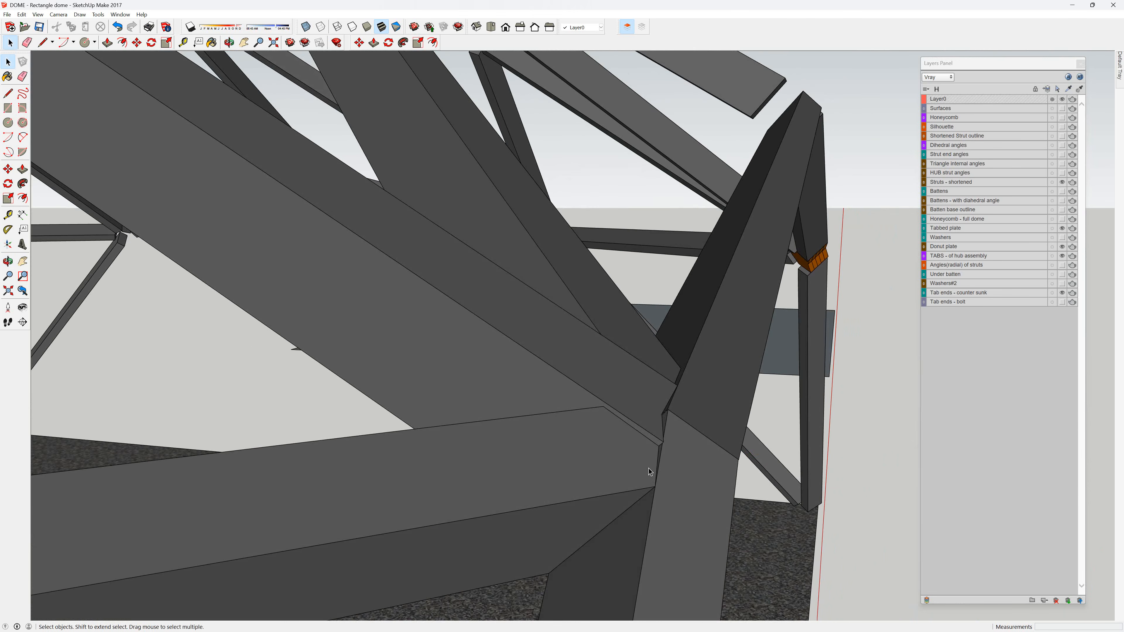
{"action": "mouse_move", "coordinate": [650, 471]}
{"action": "middle_mouse_down"}
{"action": "mouse_move", "coordinate": [666, 434]}
{"action": "mouse_move", "coordinate": [620, 432]}
{"action": "mouse_move", "coordinate": [539, 459]}
{"action": "mouse_move", "coordinate": [257, 464]}
{"action": "mouse_move", "coordinate": [415, 453]}
{"action": "middle_mouse_up"}
{"action": "scroll", "coordinate": [553, 436], "scroll_direction": "down", "scroll_amount": 2}
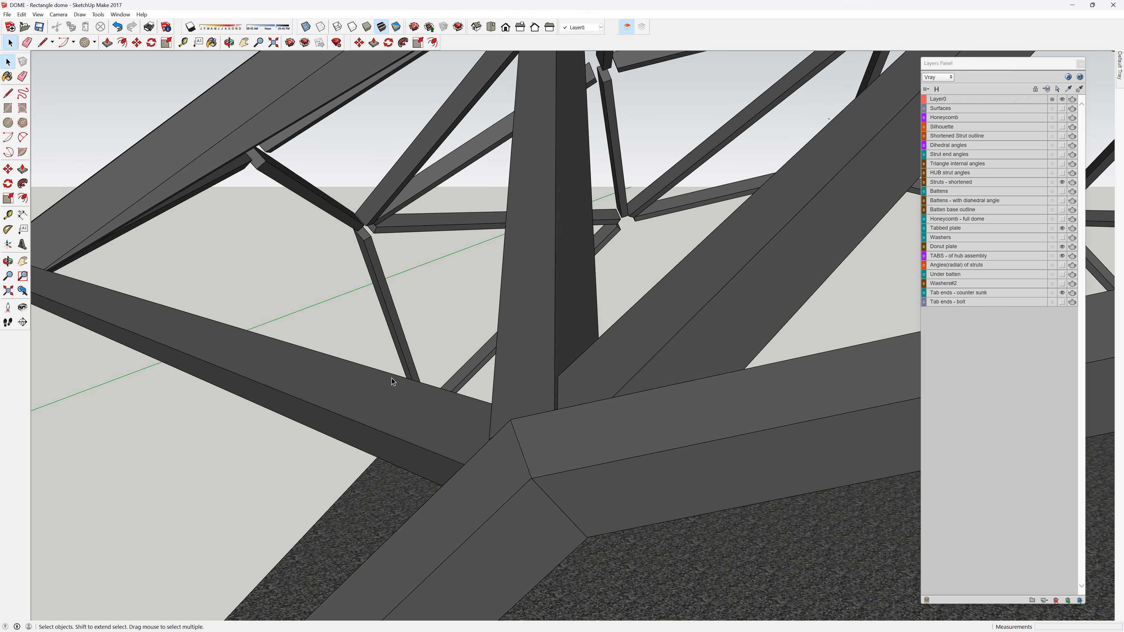
{"action": "middle_click_drag", "start_coordinate": [504, 460], "coordinate": [536, 429]}
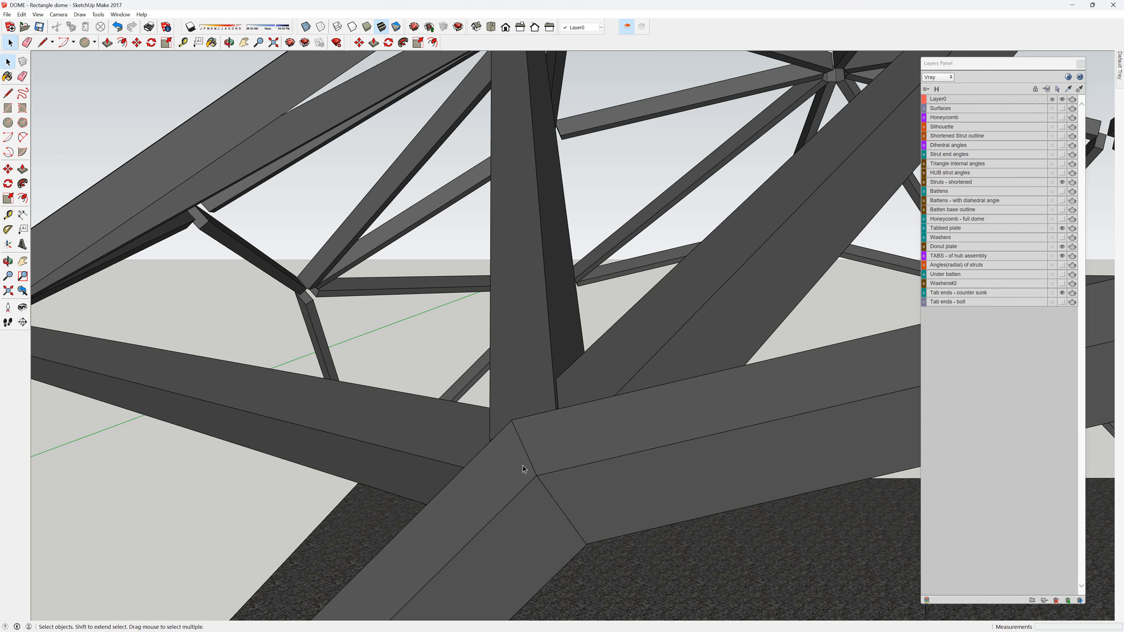
{"action": "middle_click_drag", "start_coordinate": [521, 469], "coordinate": [694, 492]}
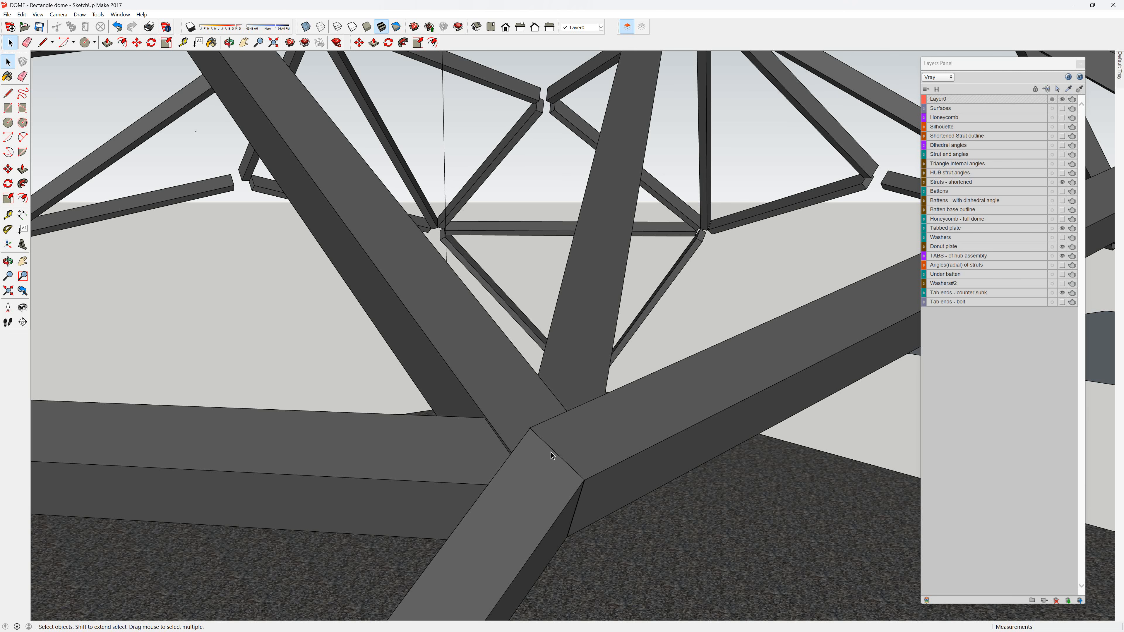
{"action": "middle_click_drag", "start_coordinate": [550, 452], "coordinate": [718, 515]}
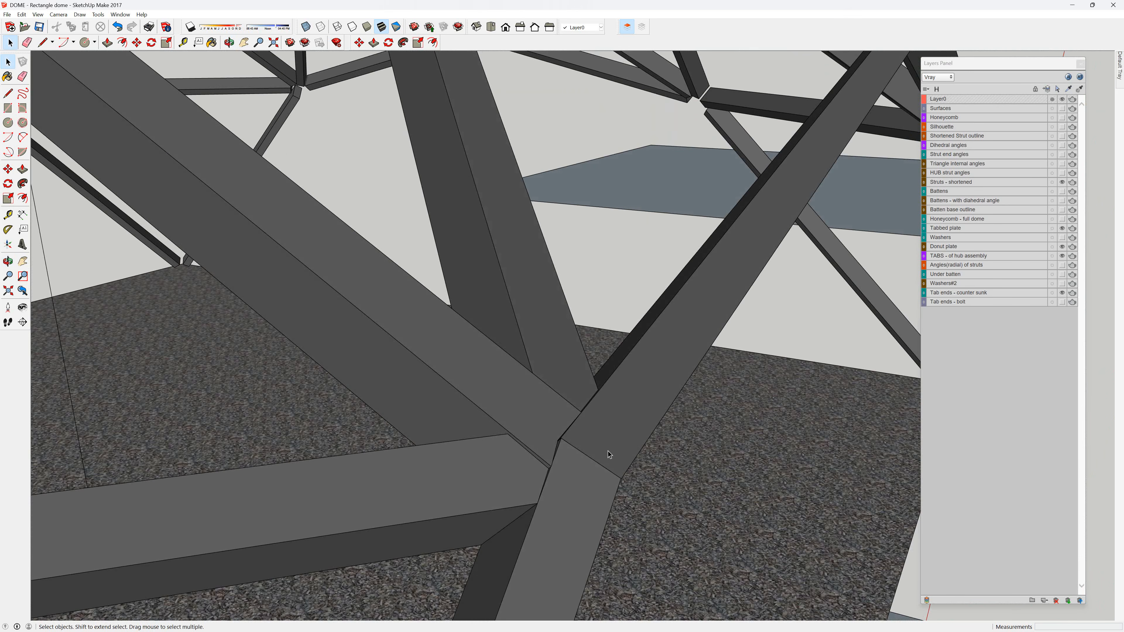
{"action": "middle_click_drag", "start_coordinate": [537, 479], "coordinate": [456, 493]}
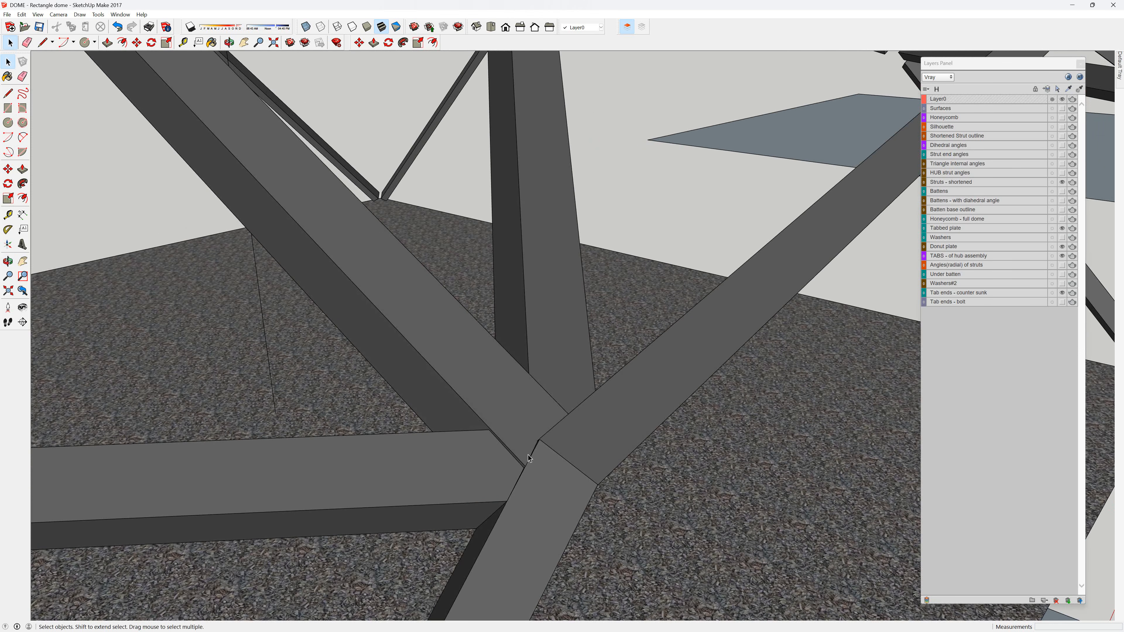
{"action": "middle_click_drag", "start_coordinate": [528, 456], "coordinate": [462, 428]}
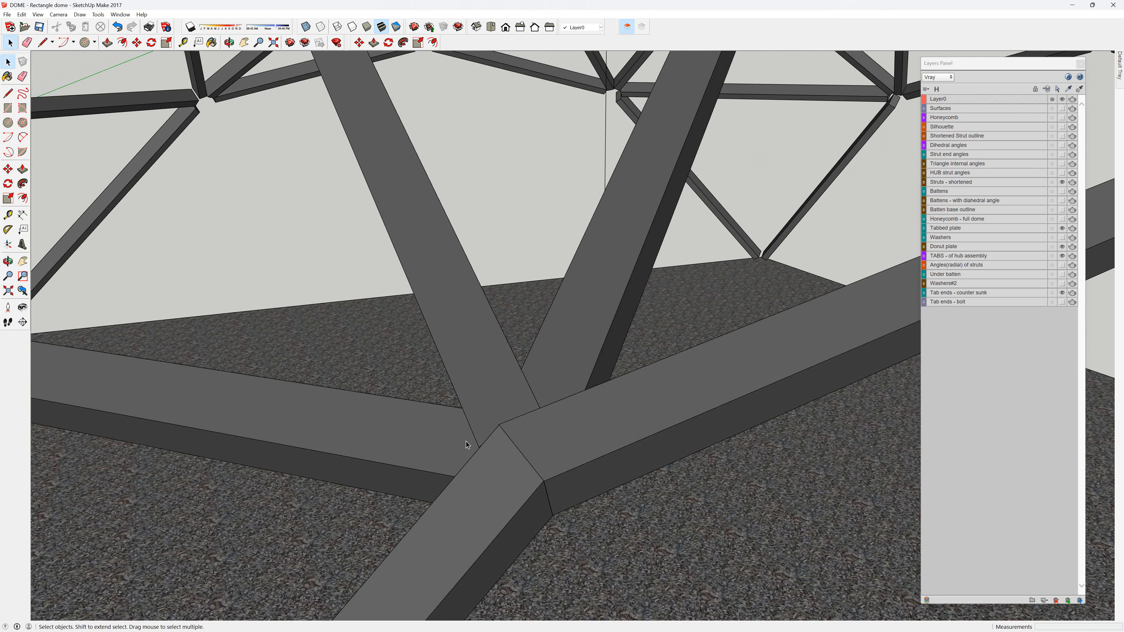
Locate the hubless corner joint within the whole dome frame and inspect its strut ends from outside and underneath.
{"action": "scroll", "coordinate": [513, 424], "scroll_direction": "down", "scroll_amount": 10}
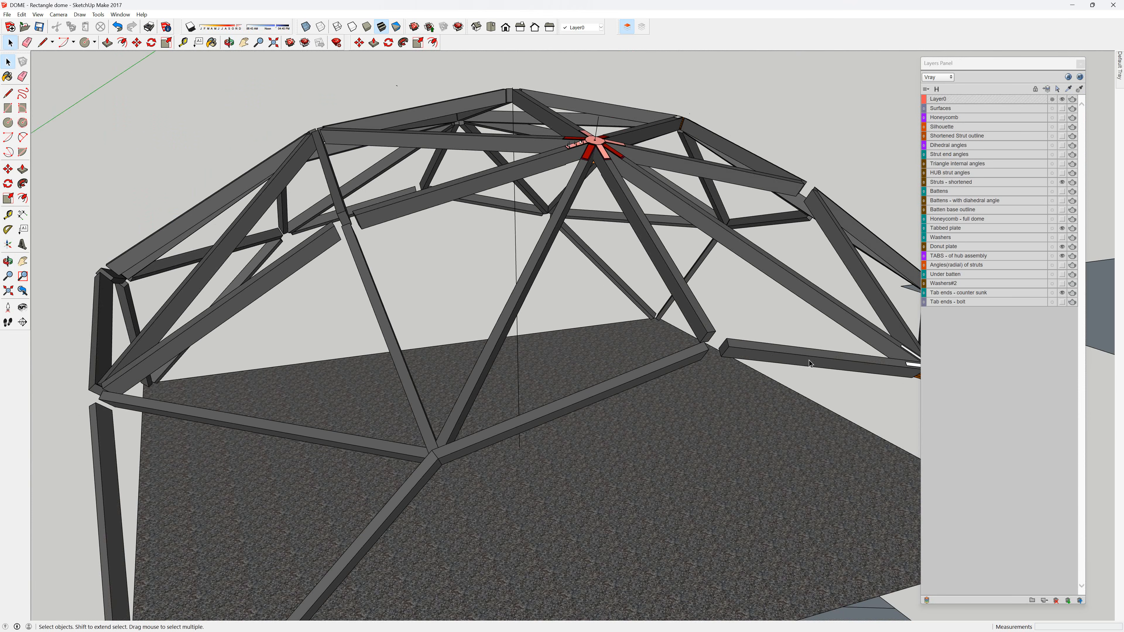
{"action": "middle_click_drag", "start_coordinate": [390, 458], "coordinate": [363, 335]}
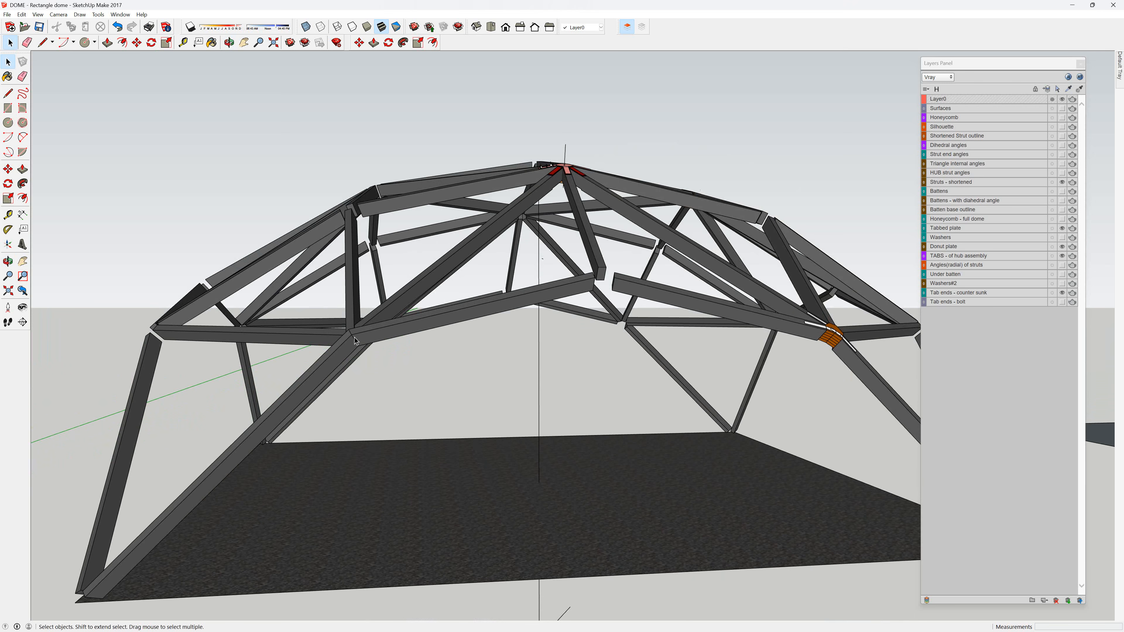
{"action": "scroll", "coordinate": [354, 337], "scroll_direction": "up", "scroll_amount": 5}
{"action": "scroll", "coordinate": [354, 337], "scroll_direction": "up", "scroll_amount": 2}
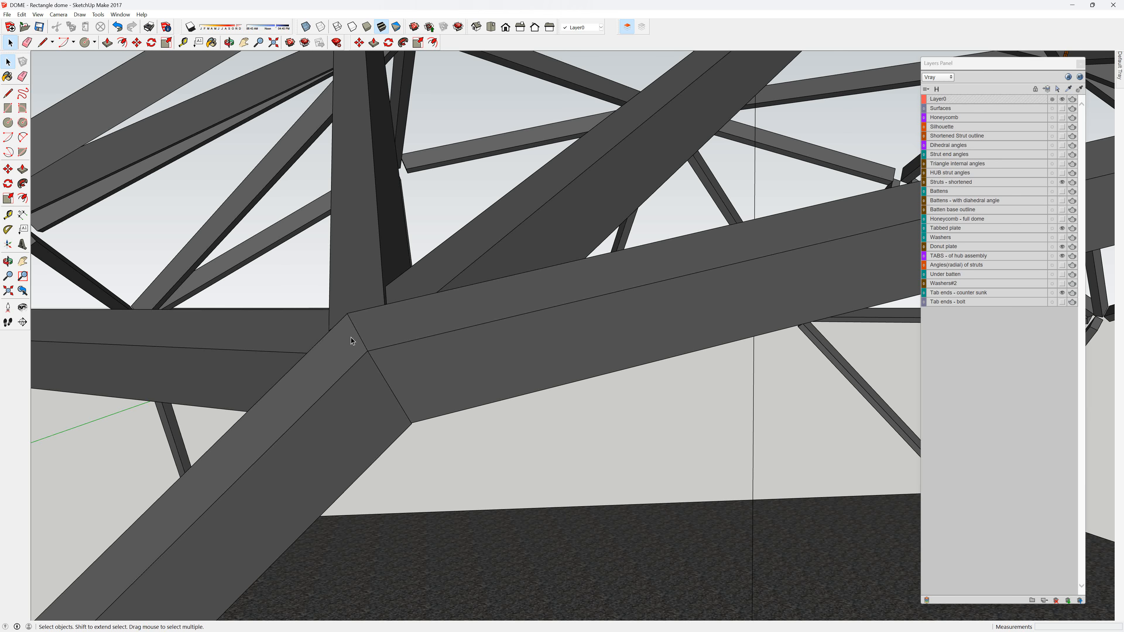
{"action": "middle_click_drag", "start_coordinate": [351, 344], "coordinate": [419, 309]}
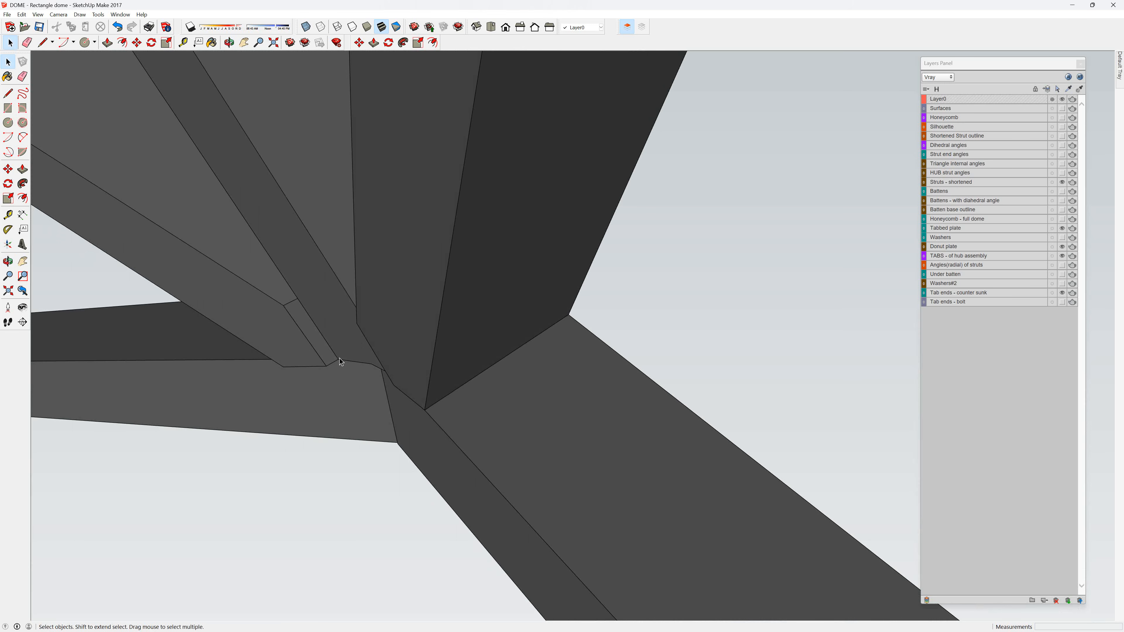
{"action": "middle_click_drag", "start_coordinate": [365, 358], "coordinate": [429, 451]}
{"action": "middle_click_drag", "start_coordinate": [618, 345], "coordinate": [337, 274]}
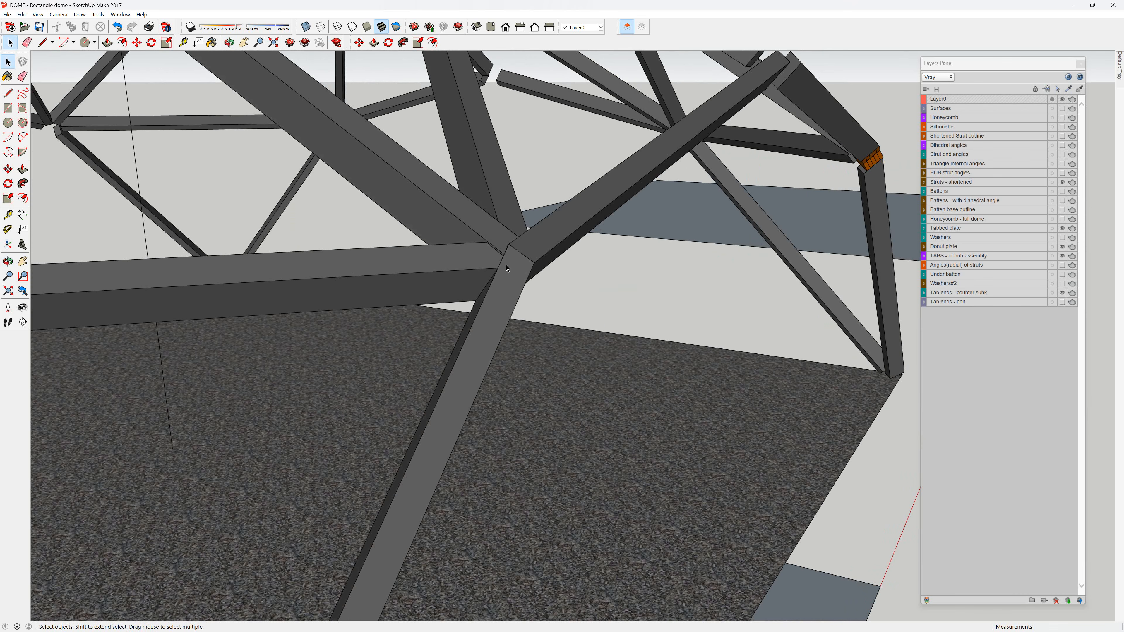
Compare the hubless corner joint with the orange hub joint across the dome frame.
{"action": "scroll", "coordinate": [506, 264], "scroll_direction": "down", "scroll_amount": 2}
{"action": "middle_click_drag", "start_coordinate": [582, 268], "coordinate": [319, 330]}
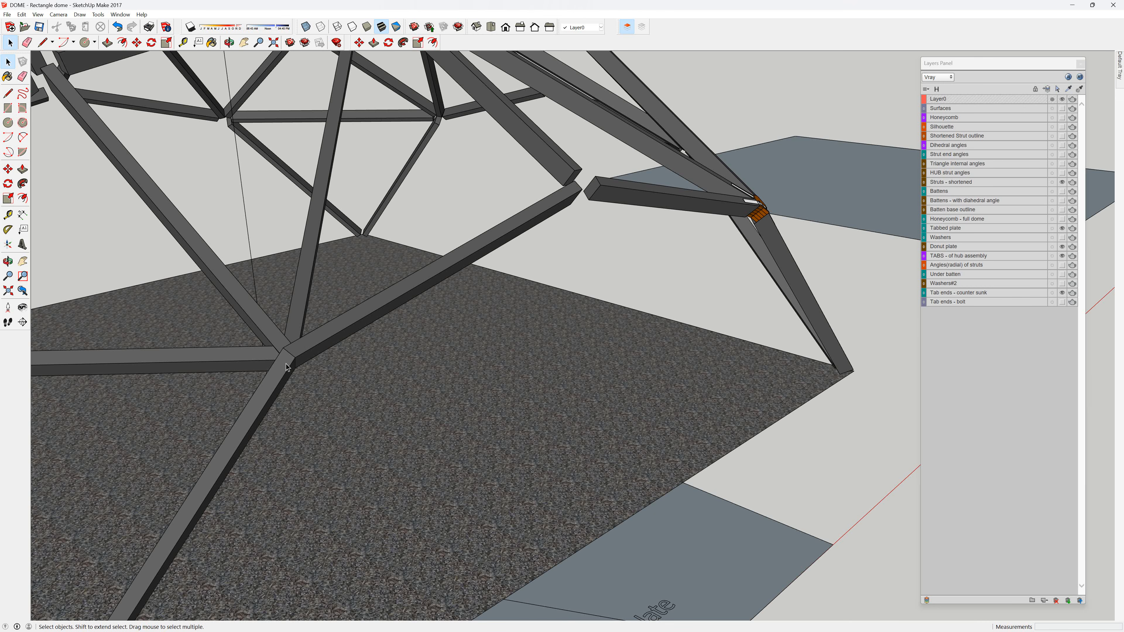
{"action": "middle_click_drag", "start_coordinate": [286, 365], "coordinate": [438, 340]}
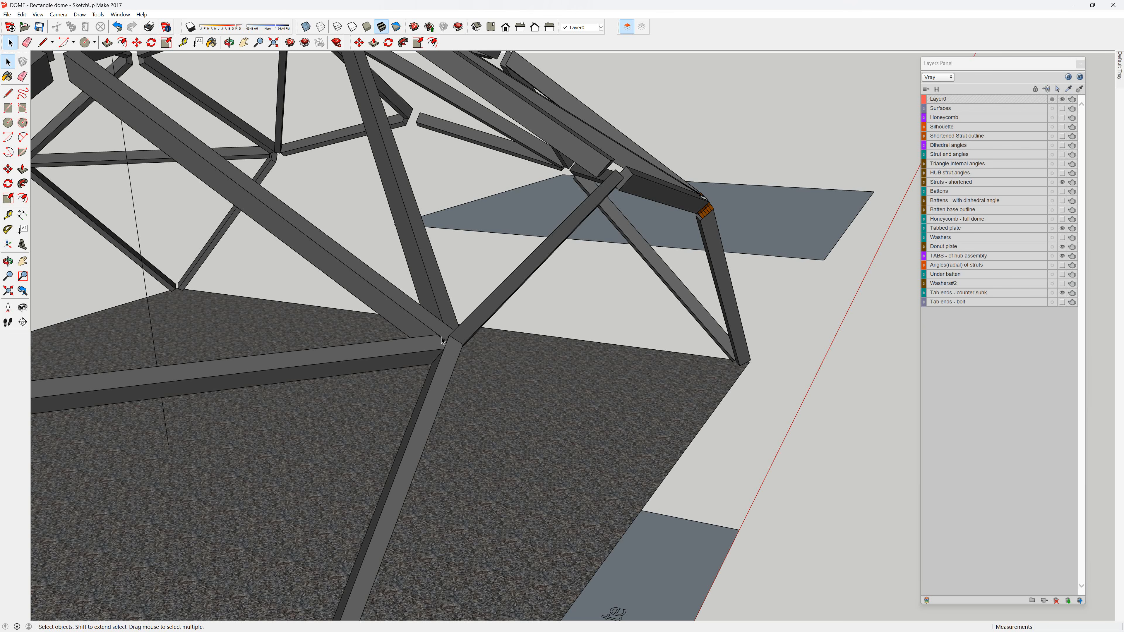
{"action": "middle_click_drag", "start_coordinate": [661, 396], "coordinate": [483, 436]}
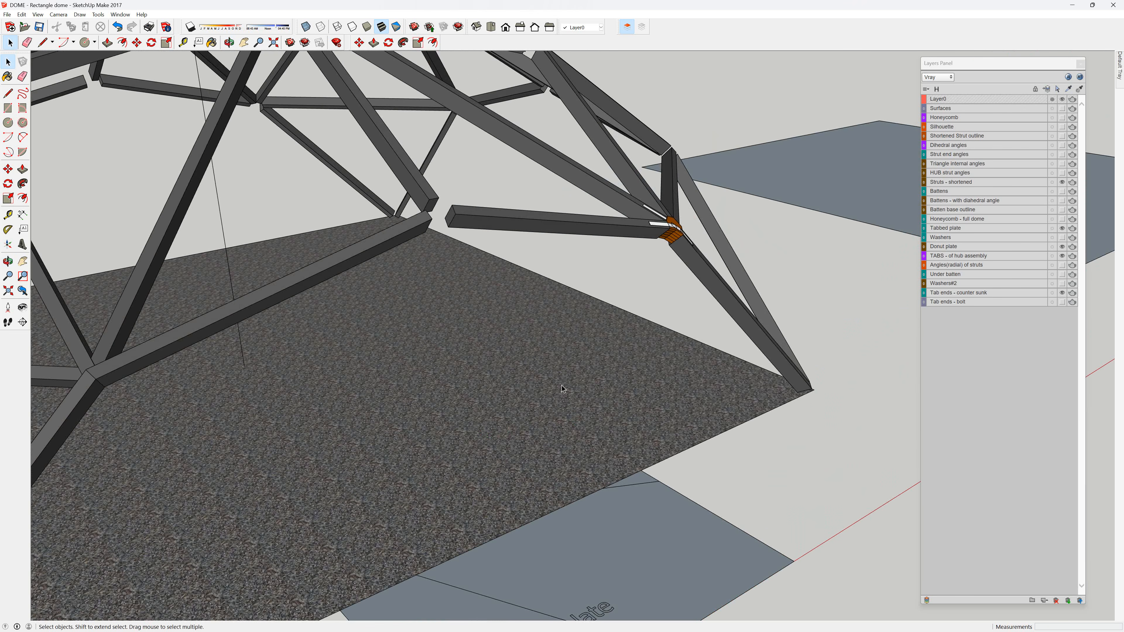
{"action": "scroll", "coordinate": [721, 359], "scroll_direction": "down", "scroll_amount": 2}
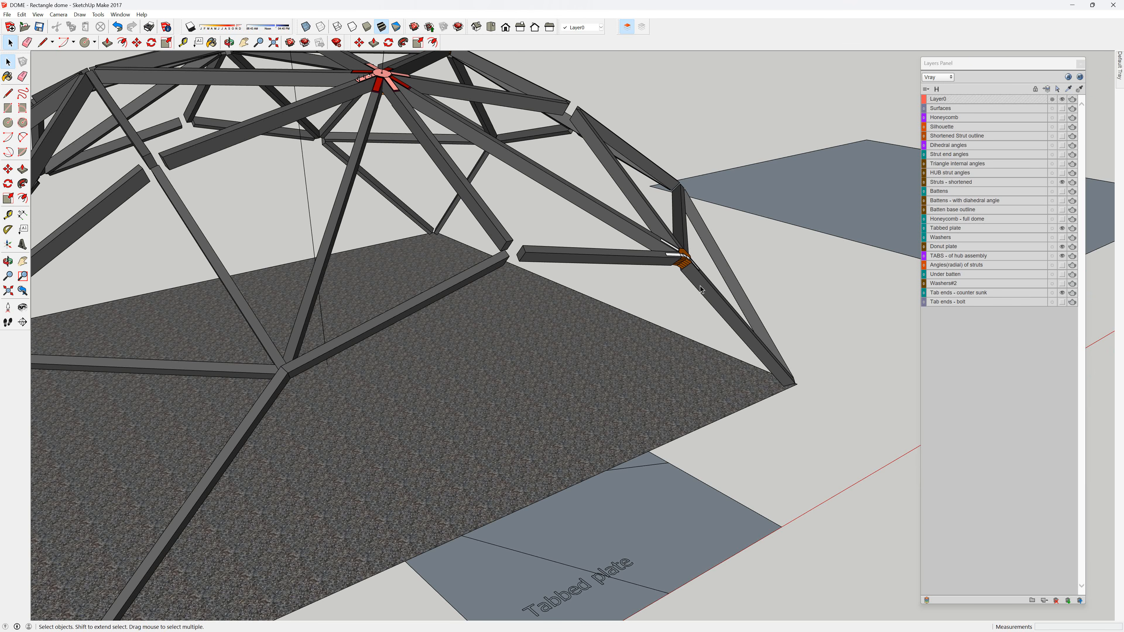
{"action": "middle_click_drag", "start_coordinate": [703, 290], "coordinate": [610, 321]}
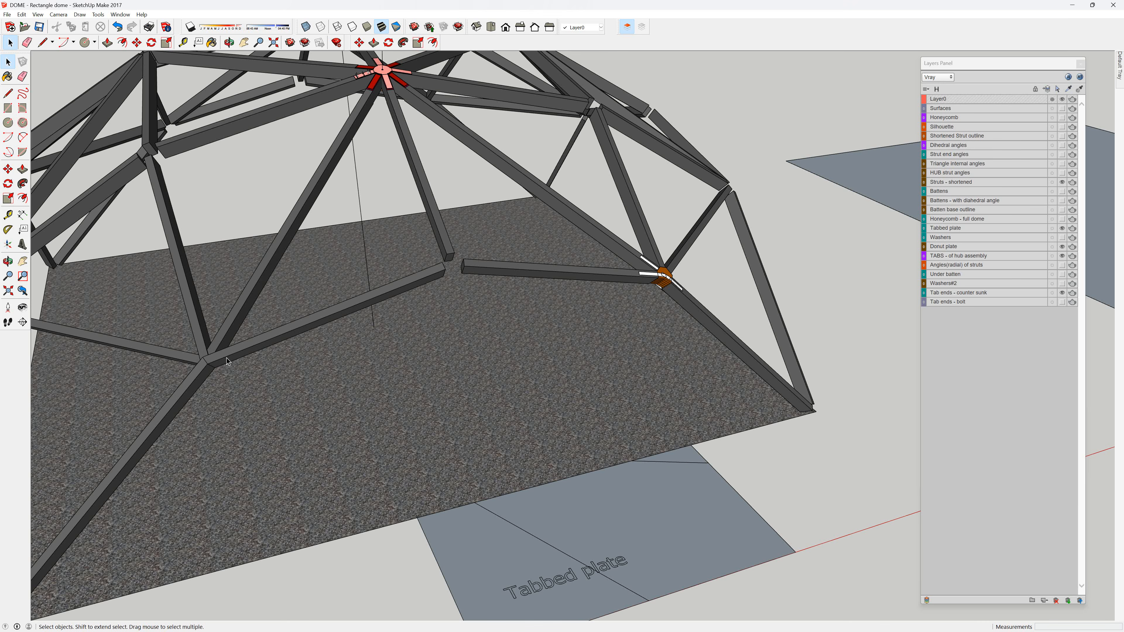
{"action": "middle_click_drag", "start_coordinate": [227, 358], "coordinate": [135, 313]}
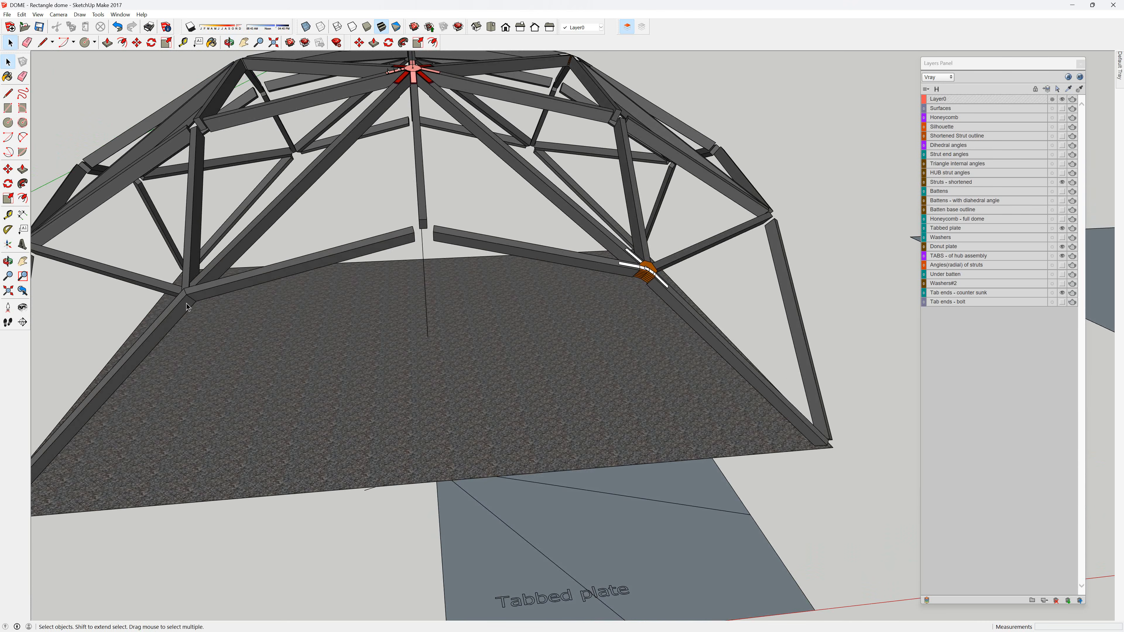
{"action": "middle_click_drag", "start_coordinate": [819, 359], "coordinate": [673, 361]}
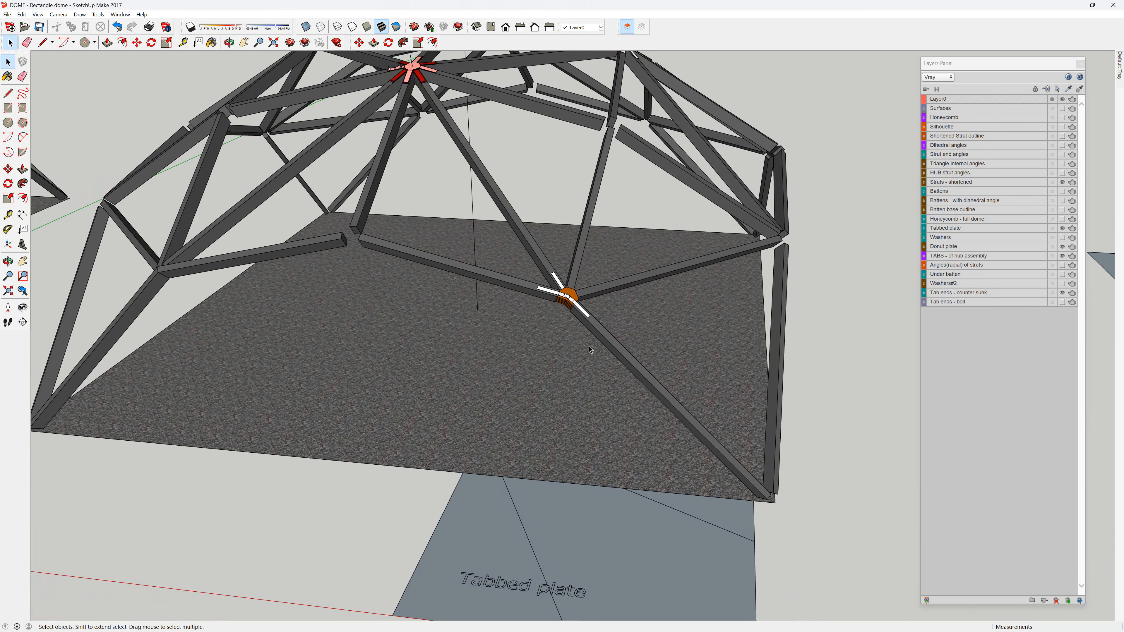
Examine the orange hub's stacked plates and white bent strips up close from above and from the side.
{"action": "scroll", "coordinate": [568, 293], "scroll_direction": "up", "scroll_amount": 10}
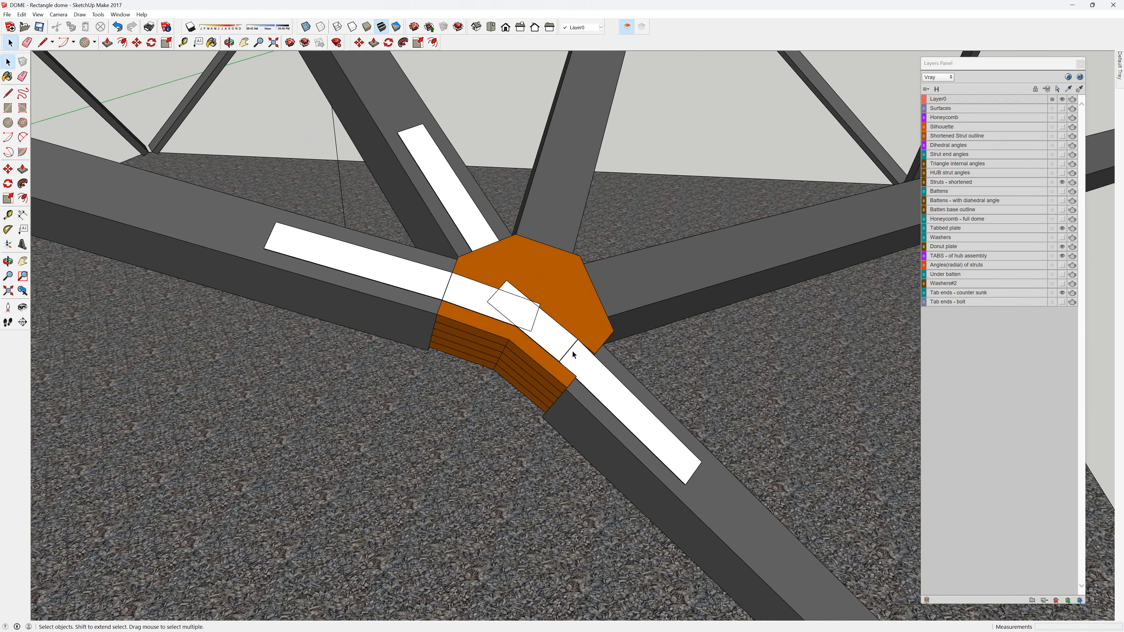
{"action": "middle_click_drag", "start_coordinate": [573, 352], "coordinate": [637, 162]}
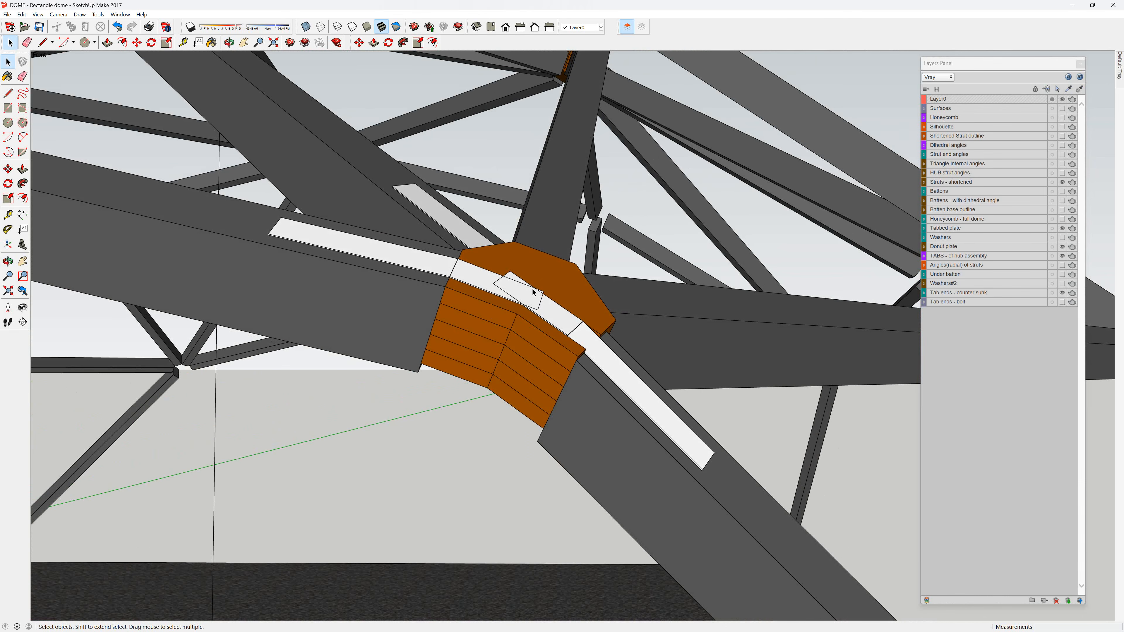
{"action": "middle_click_drag", "start_coordinate": [534, 292], "coordinate": [481, 358]}
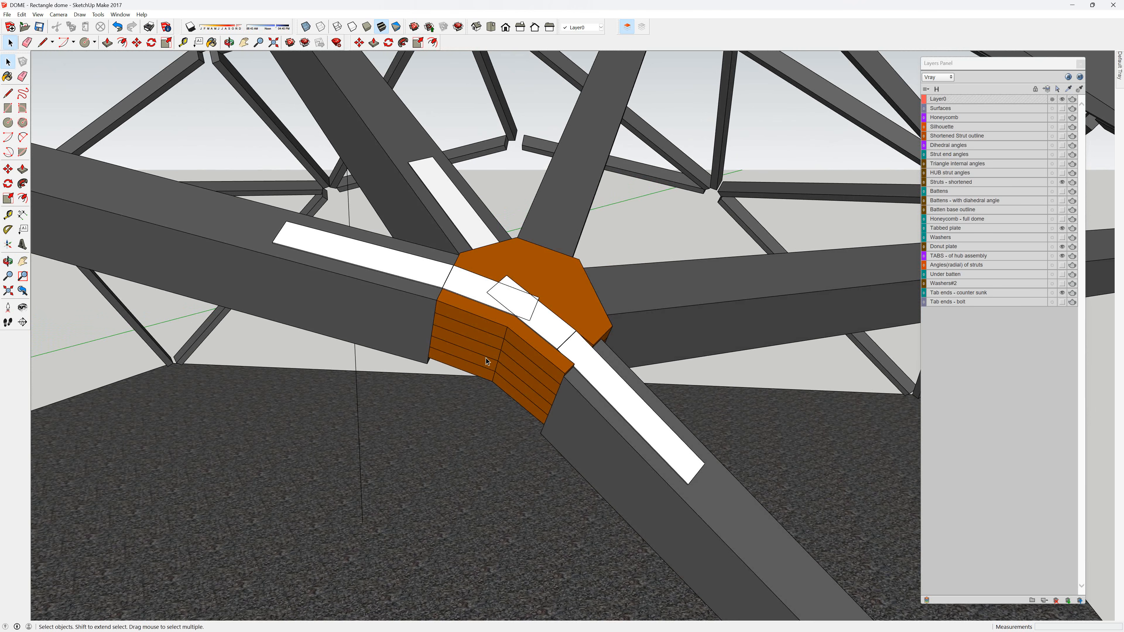
{"action": "middle_click_drag", "start_coordinate": [485, 358], "coordinate": [500, 336]}
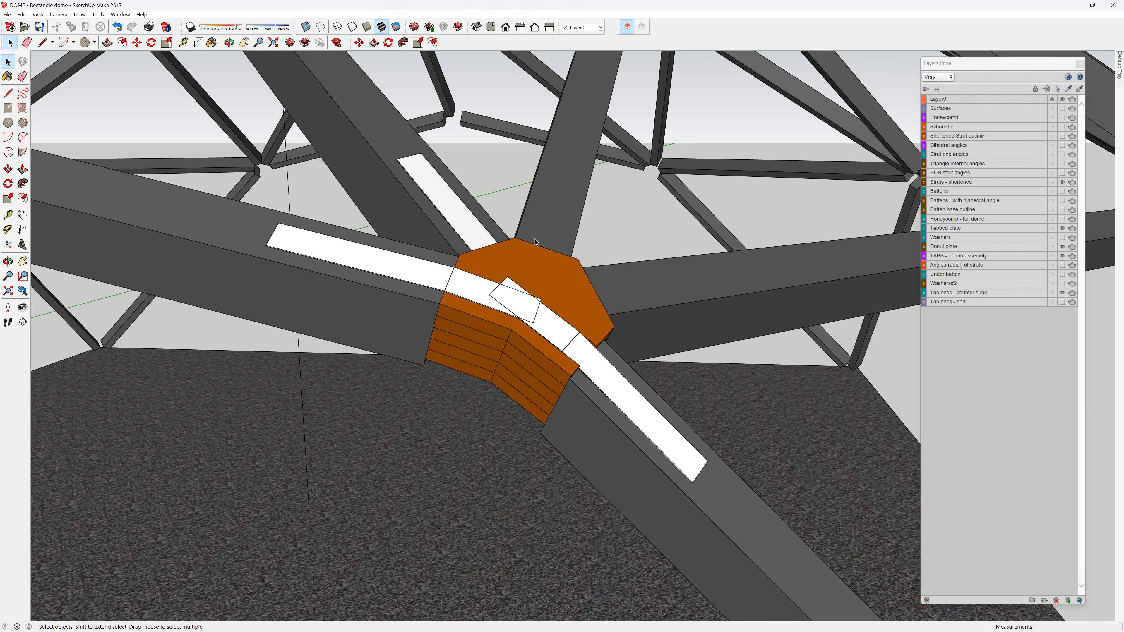
{"action": "middle_click_drag", "start_coordinate": [550, 235], "coordinate": [485, 284]}
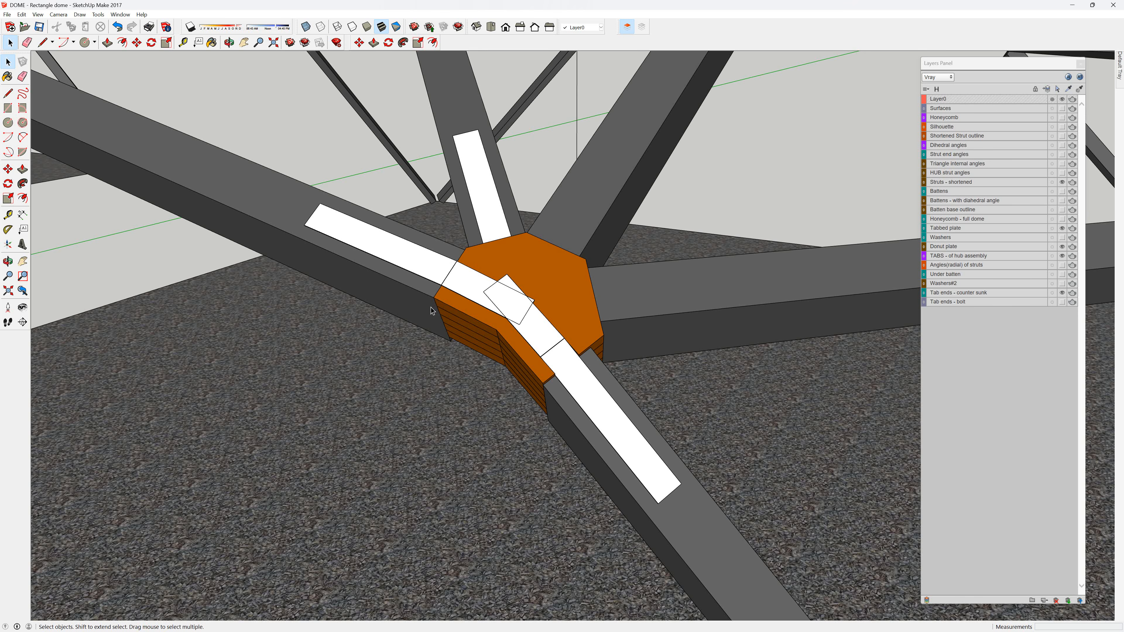
{"action": "middle_click_drag", "start_coordinate": [530, 287], "coordinate": [642, 291]}
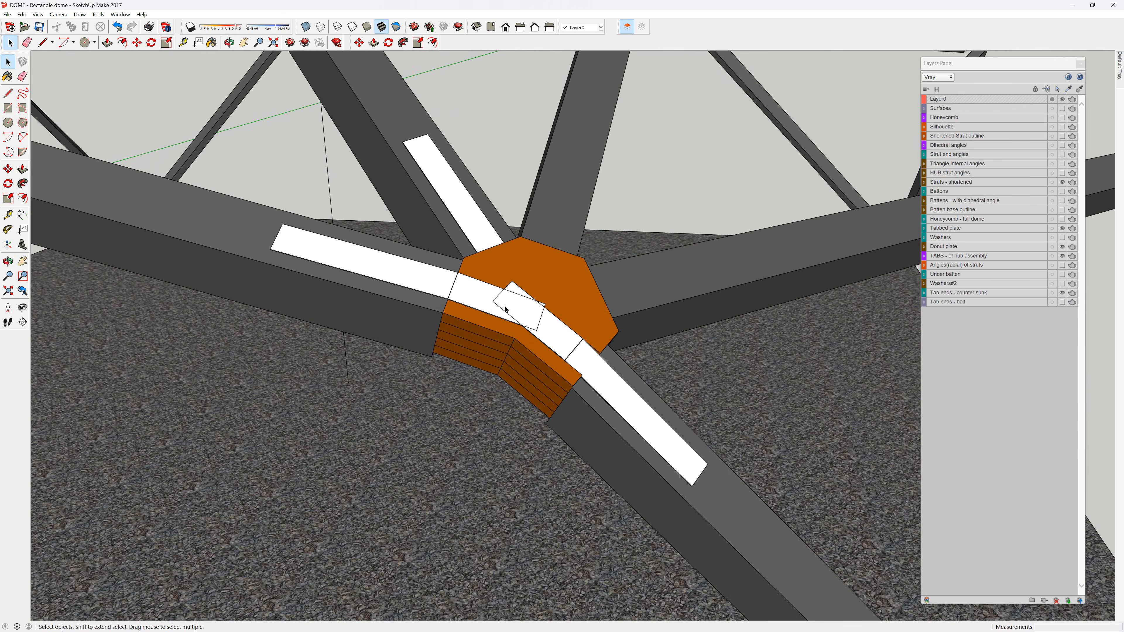
{"action": "middle_click_drag", "start_coordinate": [513, 328], "coordinate": [496, 263]}
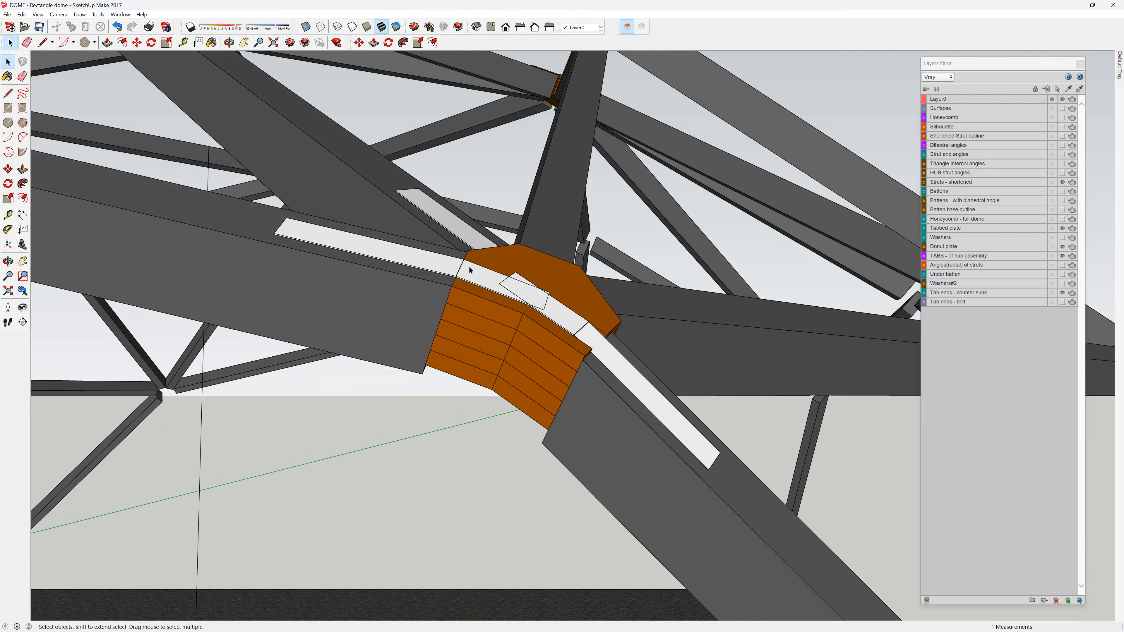
Paint the underside face of the orange hub with the dark grey material sampled from an adjacent strut.
{"action": "middle_click_drag", "start_coordinate": [520, 306], "coordinate": [490, 315]}
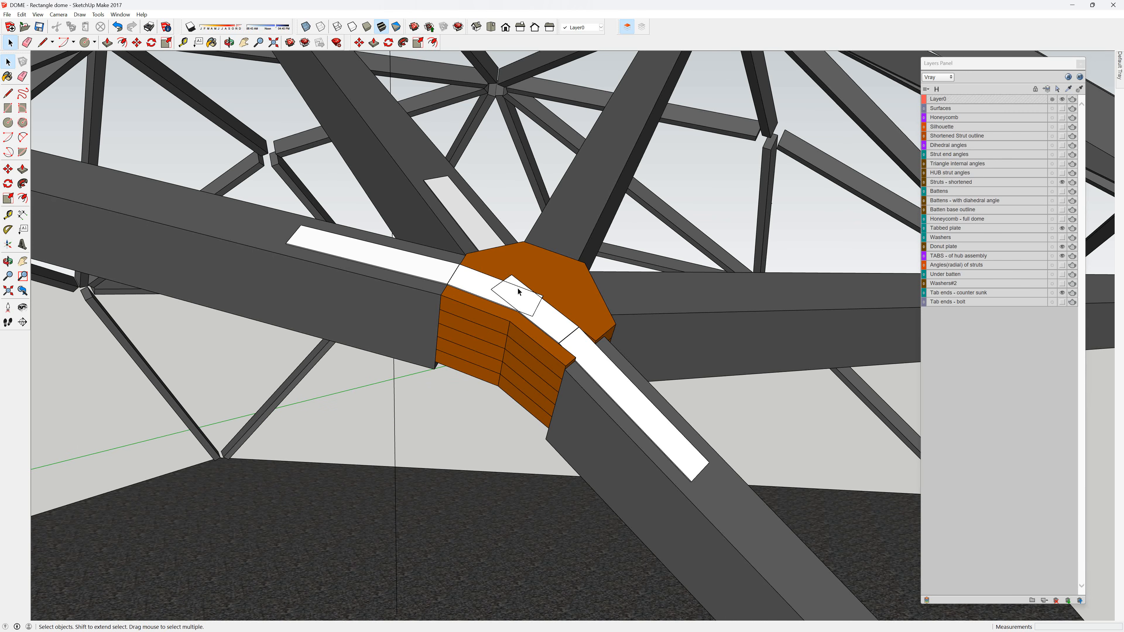
{"action": "middle_click_drag", "start_coordinate": [555, 297], "coordinate": [503, 298]}
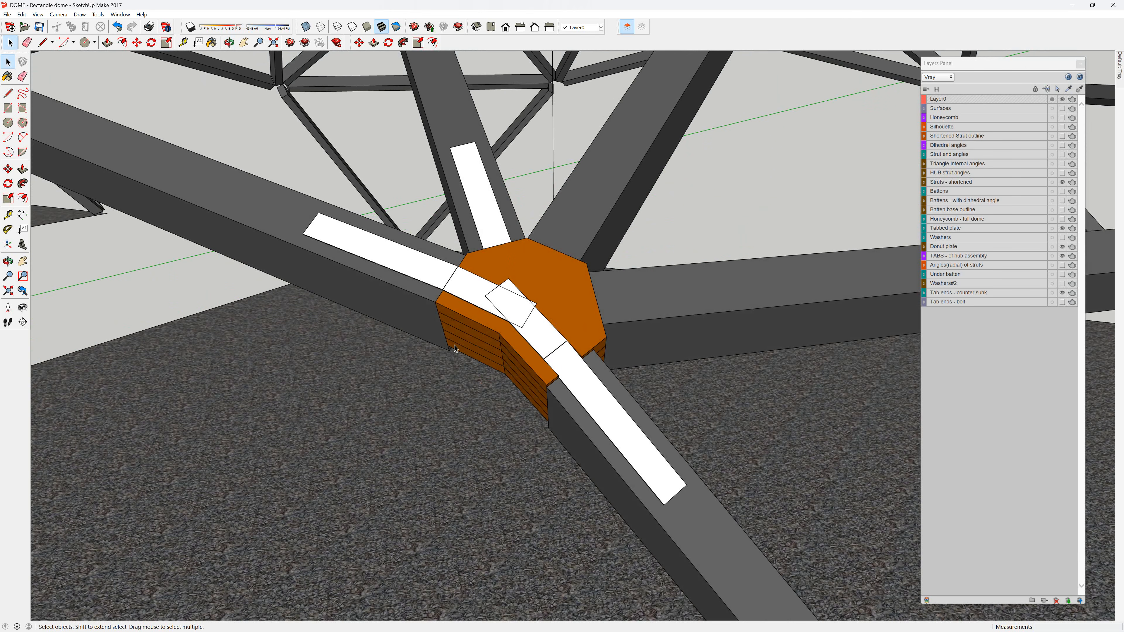
{"action": "middle_click_drag", "start_coordinate": [454, 346], "coordinate": [240, 207]}
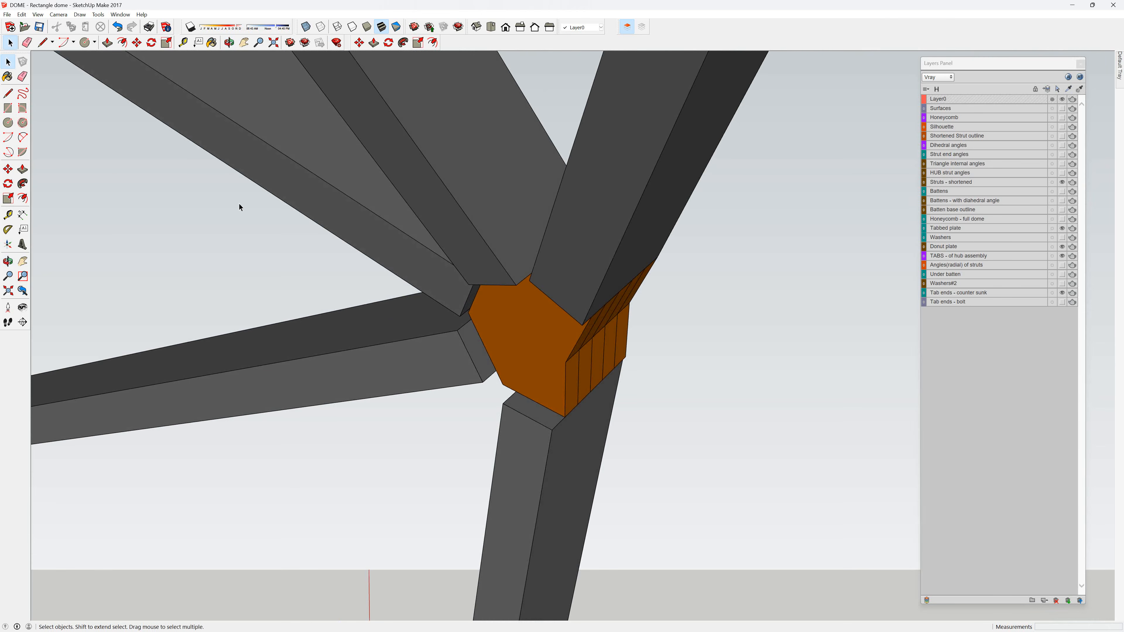
{"action": "left_click", "coordinate": [7, 77]}
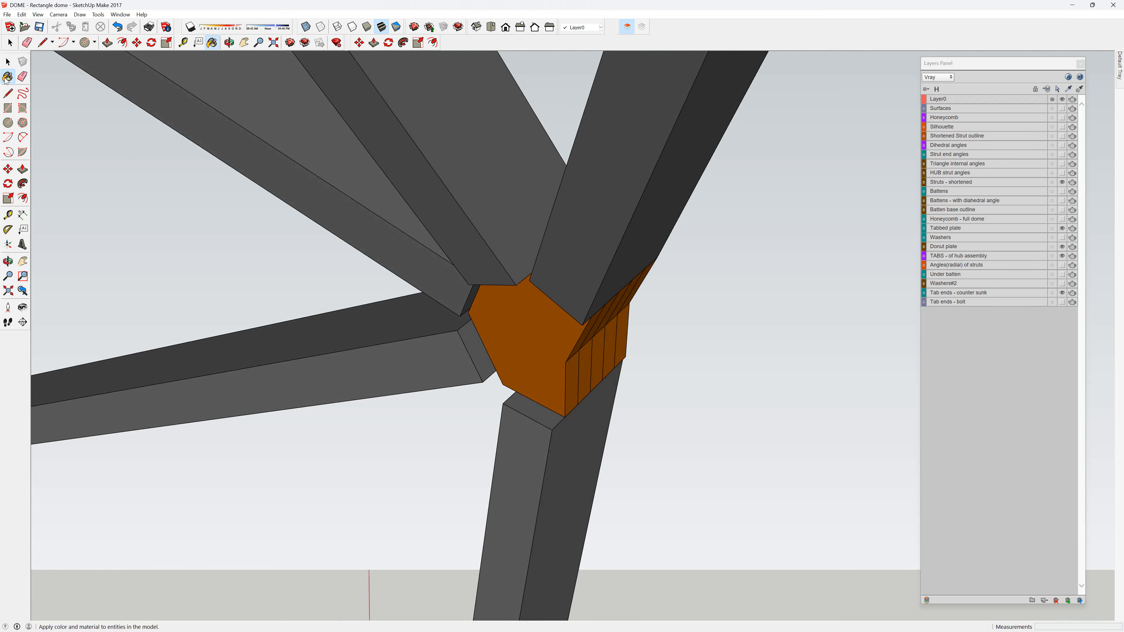
{"action": "left_click_drag", "start_coordinate": [1057, 68], "coordinate": [946, 68]}
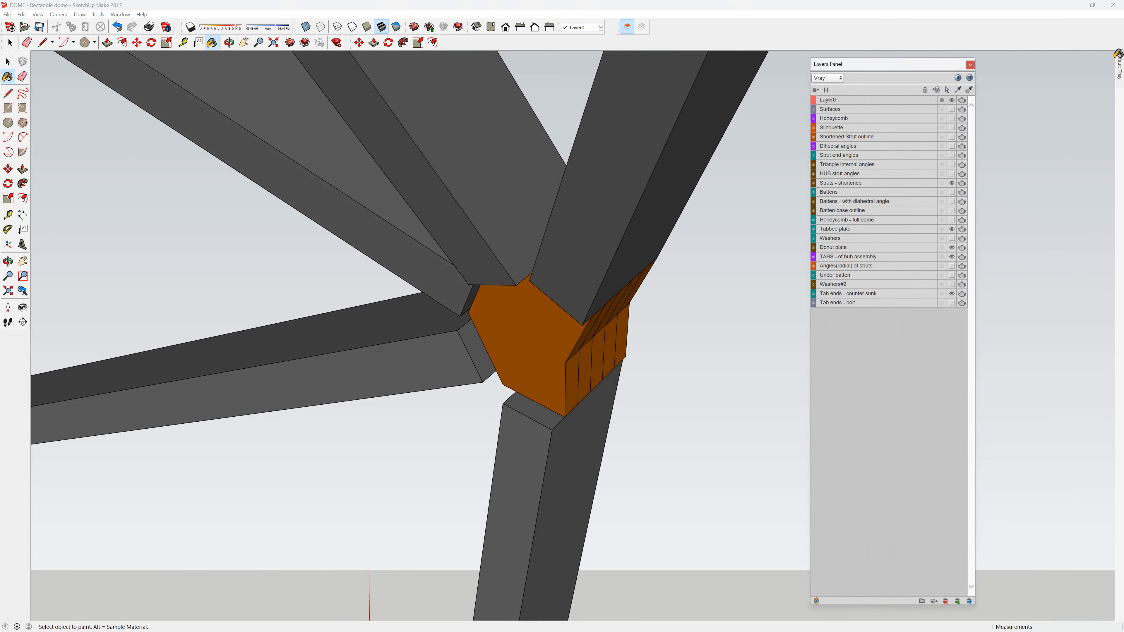
{"action": "mouse_move", "coordinate": [1120, 73]}
{"action": "scroll", "coordinate": [1050, 234], "scroll_direction": "down", "scroll_amount": 10}
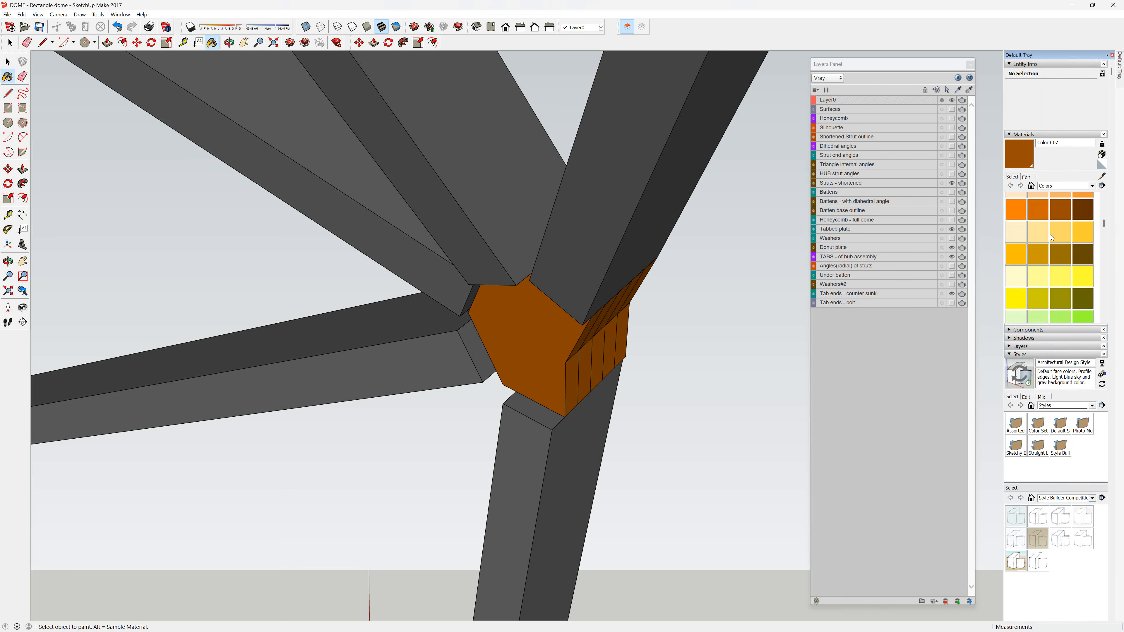
{"action": "left_click", "coordinate": [1102, 176]}
{"action": "left_click", "coordinate": [583, 271]}
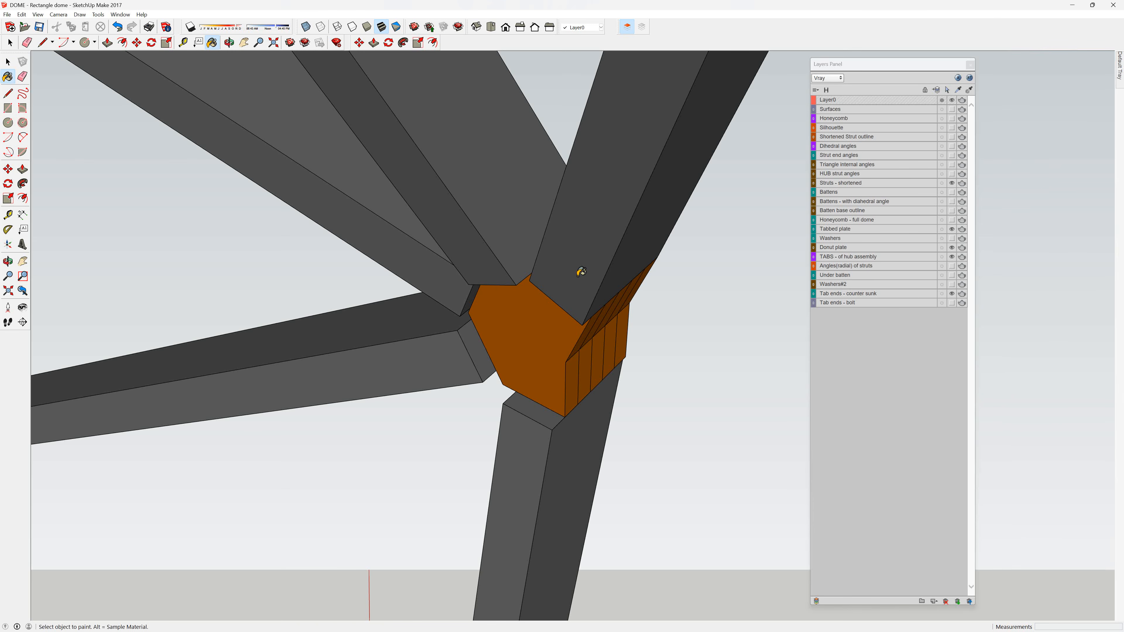
{"action": "left_click", "coordinate": [557, 336]}
{"action": "mouse_move", "coordinate": [542, 279]}
{"action": "middle_mouse_down"}
{"action": "mouse_move", "coordinate": [785, 264]}
{"action": "mouse_move", "coordinate": [902, 193]}
{"action": "middle_mouse_up"}
{"action": "mouse_move", "coordinate": [699, 247]}
{"action": "middle_mouse_down"}
{"action": "mouse_move", "coordinate": [672, 161]}
{"action": "mouse_move", "coordinate": [512, 324]}
{"action": "mouse_move", "coordinate": [525, 311]}
{"action": "middle_mouse_up"}
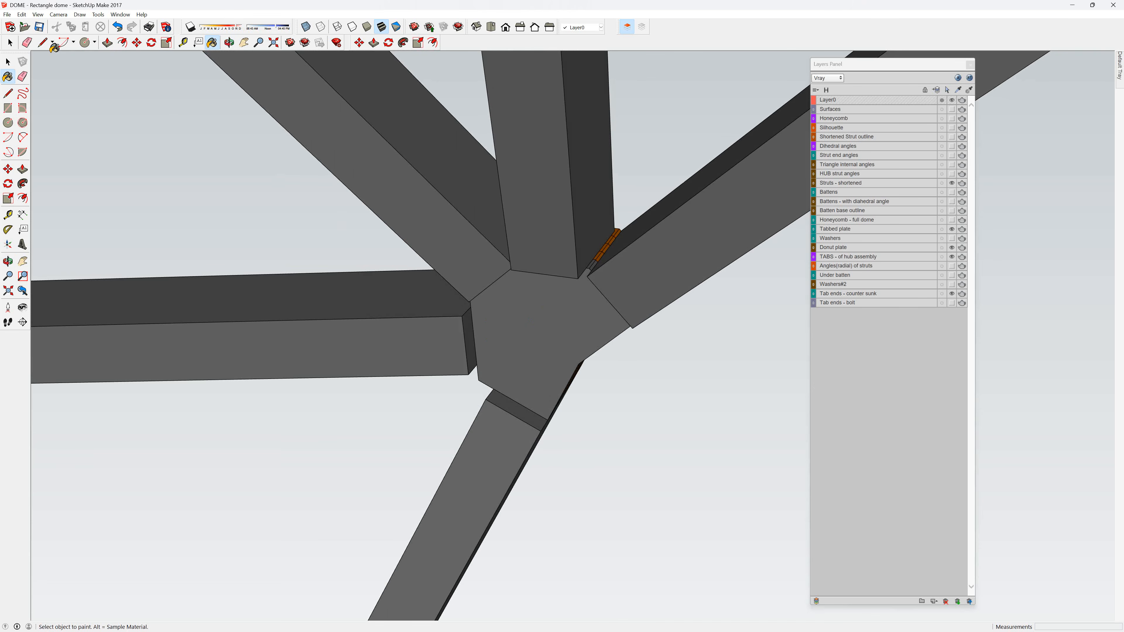
{"action": "key", "text": "space"}
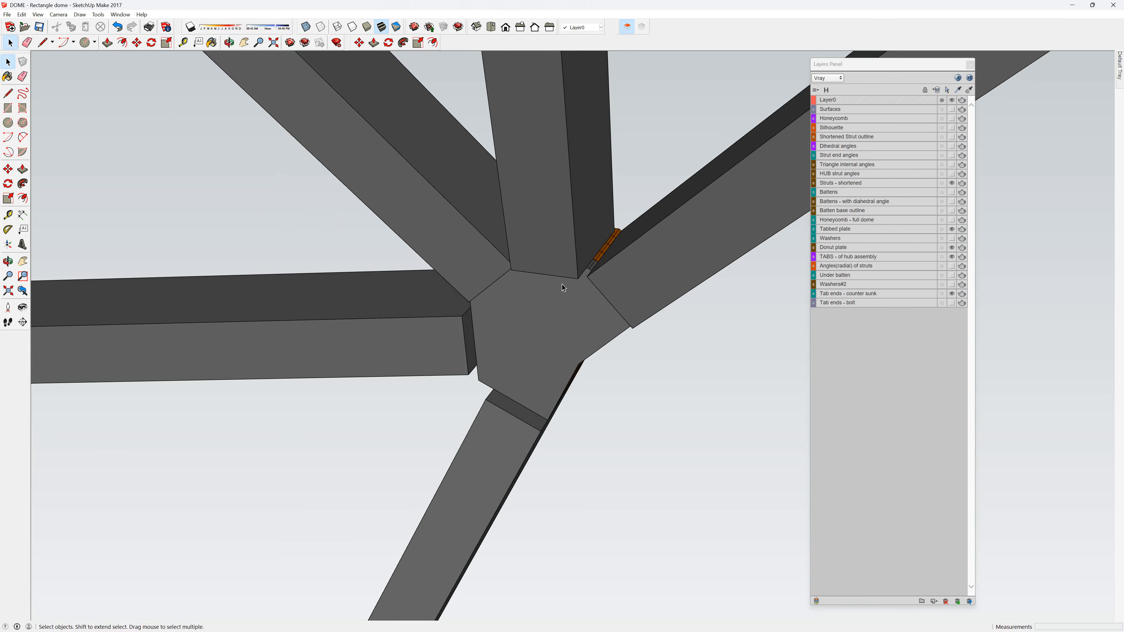
Show the Under batten layer, inspect the wooden battens around the painted hub from below, and hide the layer again.
{"action": "middle_click_drag", "start_coordinate": [562, 284], "coordinate": [527, 324]}
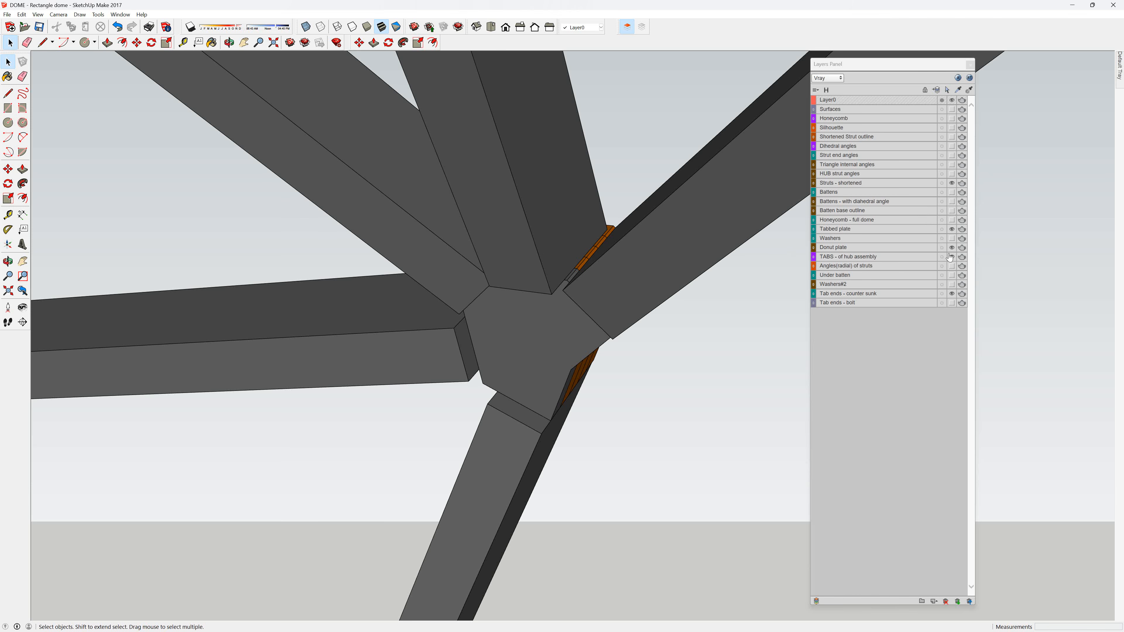
{"action": "left_click", "coordinate": [952, 275]}
{"action": "middle_click_drag", "start_coordinate": [553, 306], "coordinate": [739, 280]}
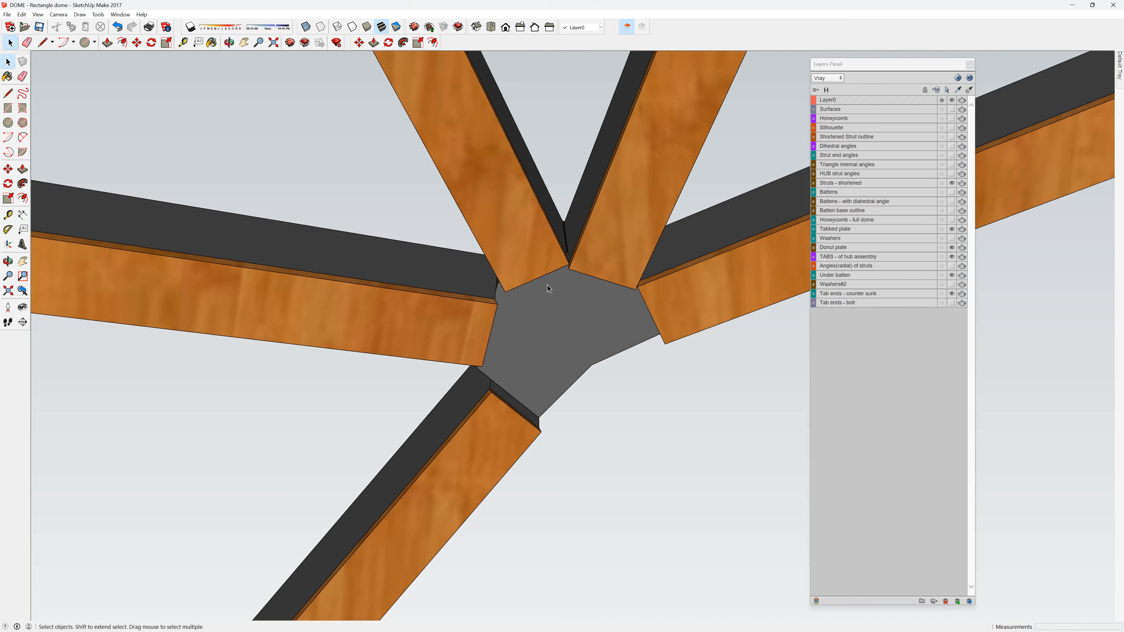
{"action": "middle_click_drag", "start_coordinate": [705, 273], "coordinate": [533, 350]}
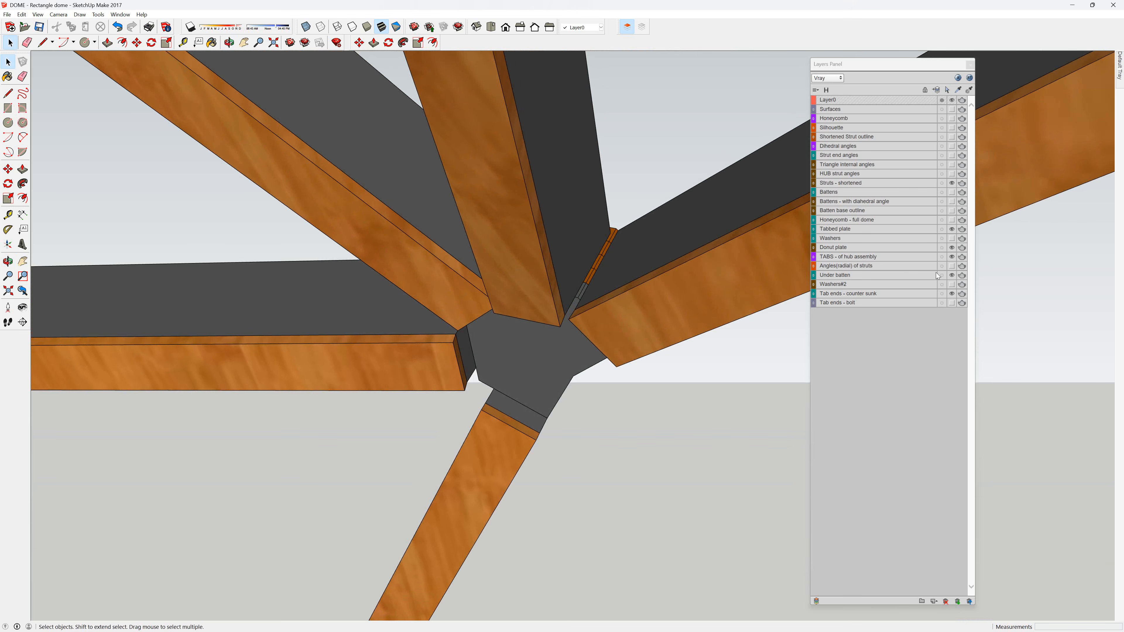
{"action": "left_click", "coordinate": [952, 274]}
Review the hub's place in the whole dome frame and examine the red and pink tabbed-plate hub from above.
{"action": "middle_click_drag", "start_coordinate": [620, 283], "coordinate": [232, 294]}
{"action": "scroll", "coordinate": [682, 233], "scroll_direction": "down", "scroll_amount": 6}
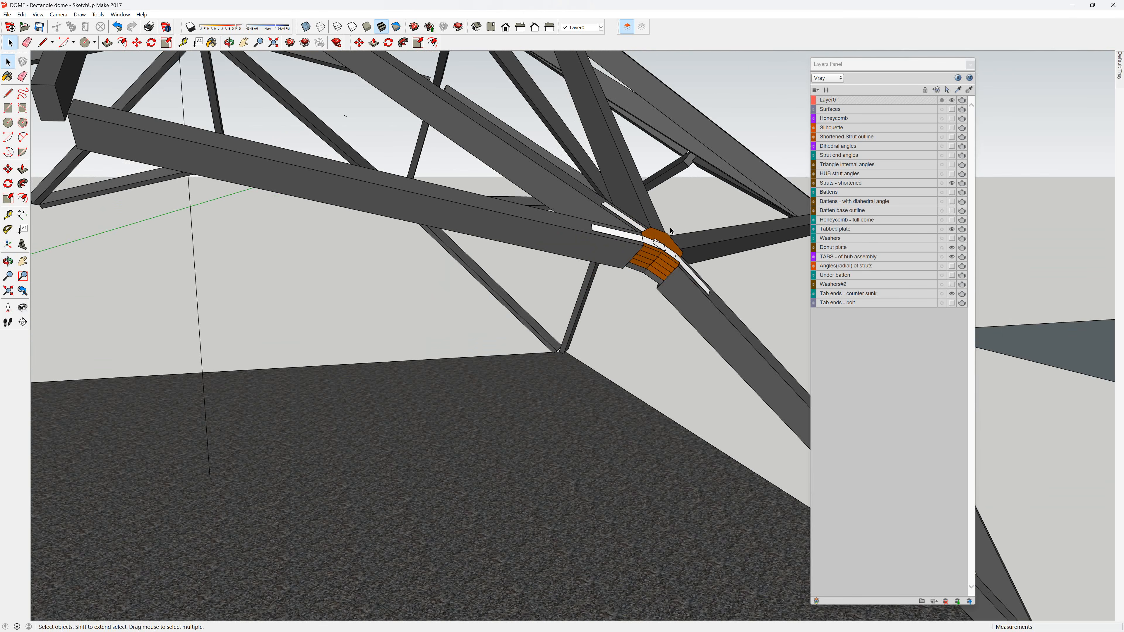
{"action": "scroll", "coordinate": [671, 230], "scroll_direction": "down", "scroll_amount": 5}
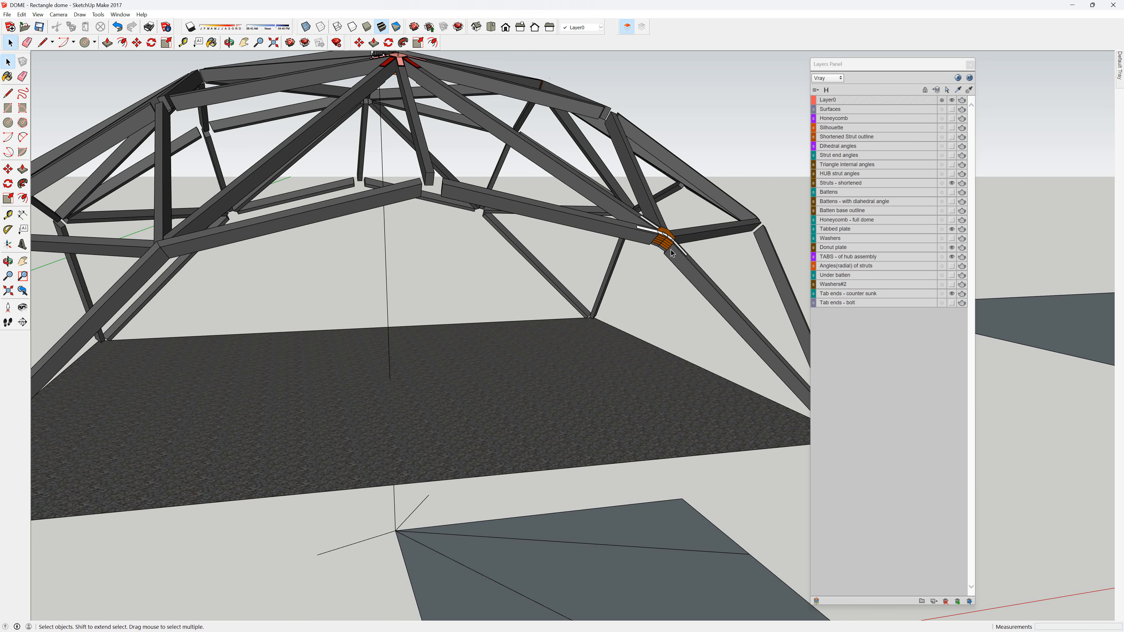
{"action": "middle_click_drag", "start_coordinate": [659, 251], "coordinate": [547, 273]}
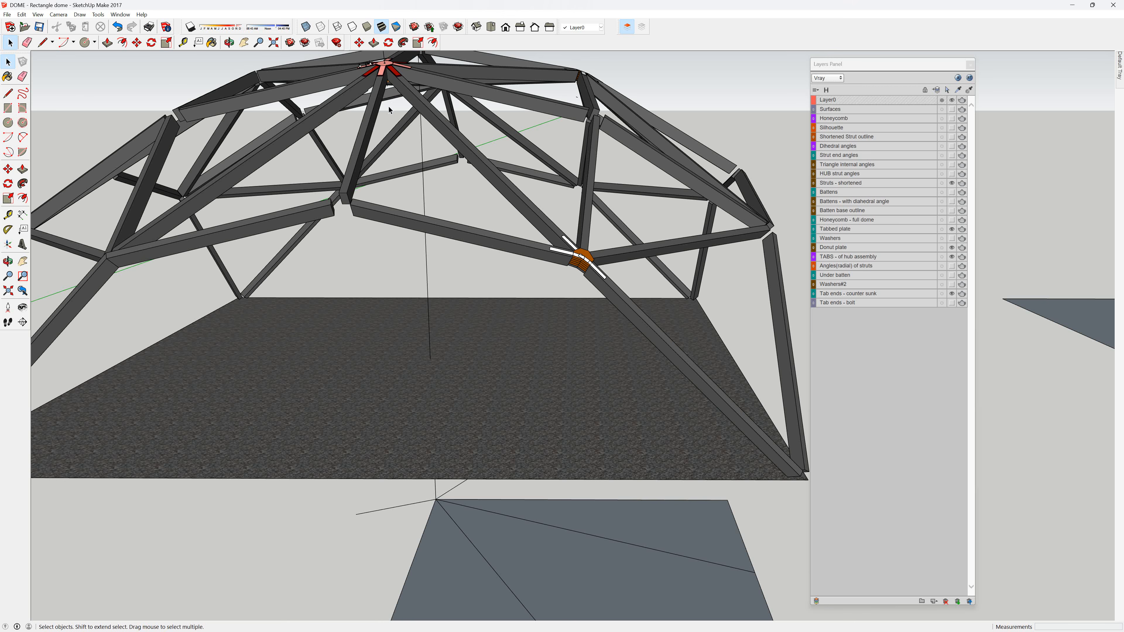
{"action": "scroll", "coordinate": [389, 107], "scroll_direction": "down", "scroll_amount": 3}
{"action": "scroll", "coordinate": [506, 213], "scroll_direction": "down", "scroll_amount": 4}
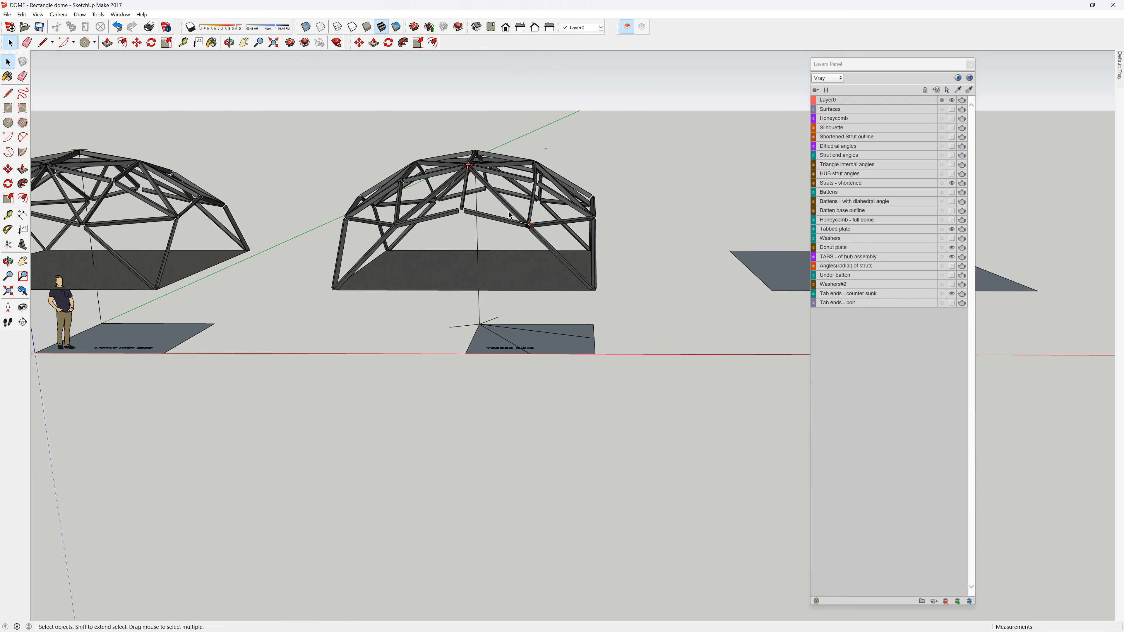
{"action": "scroll", "coordinate": [509, 215], "scroll_direction": "up", "scroll_amount": 6}
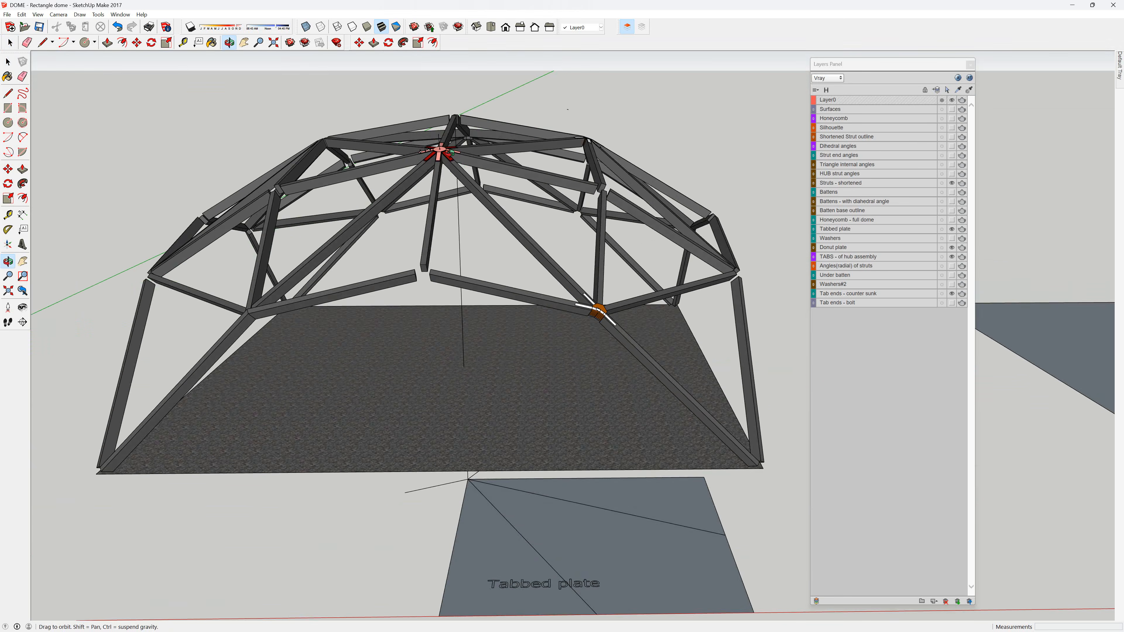
{"action": "scroll", "coordinate": [449, 237], "scroll_direction": "up", "scroll_amount": 5}
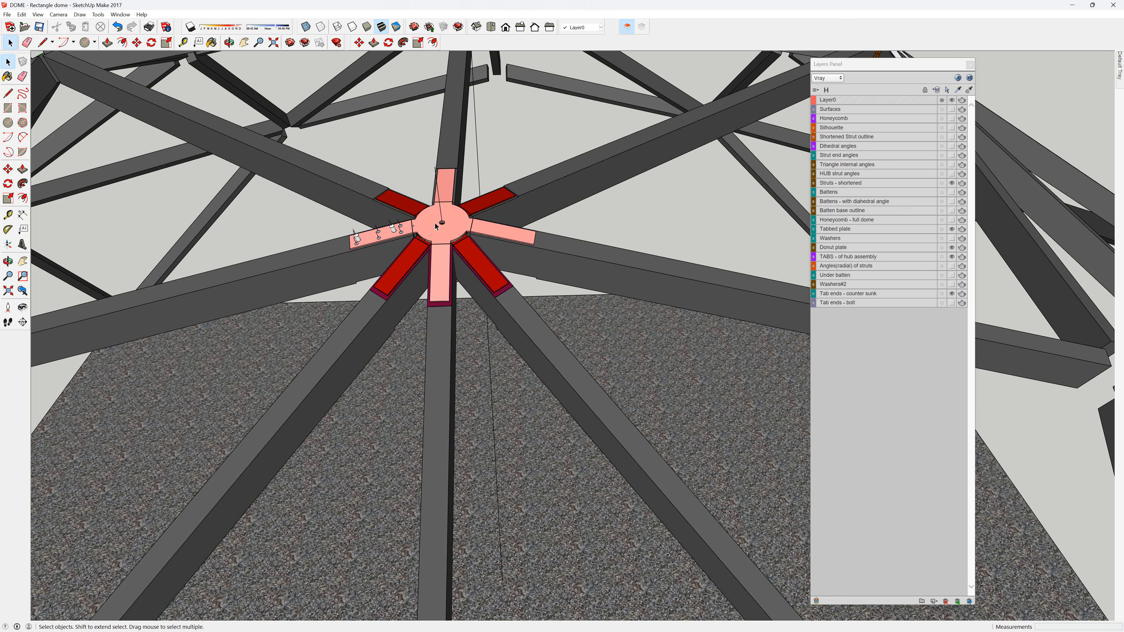
{"action": "middle_click_drag", "start_coordinate": [435, 230], "coordinate": [434, 246]}
Hide the Tab ends - counter sunk layer to expose the octagonal plate of the hub with white tabs.
{"action": "scroll", "coordinate": [434, 246], "scroll_direction": "down", "scroll_amount": 8}
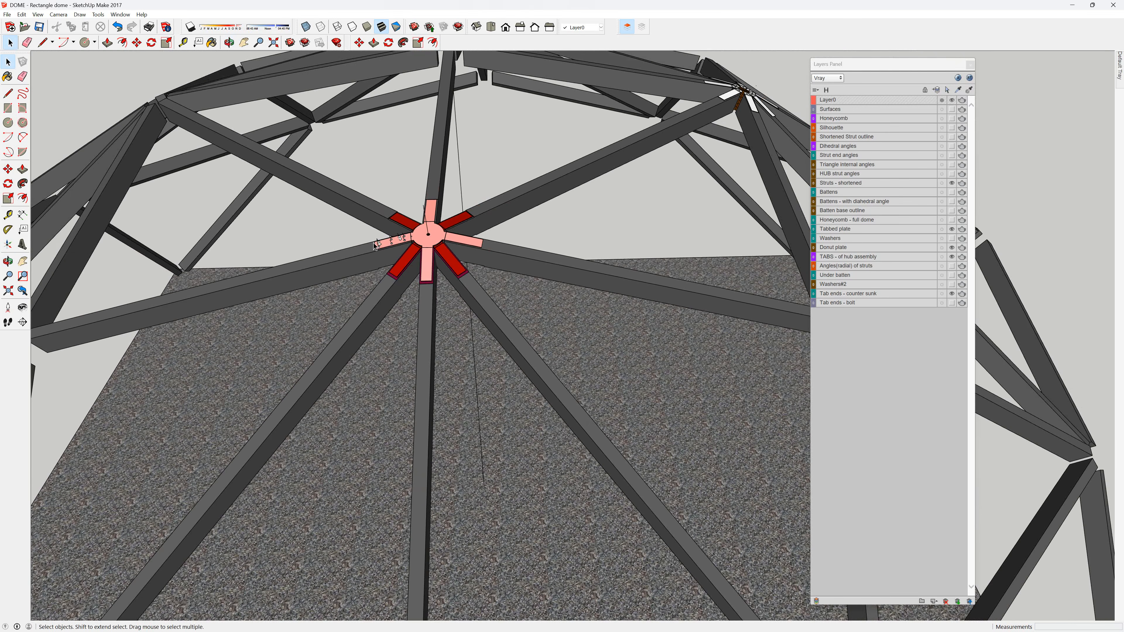
{"action": "middle_click_drag", "start_coordinate": [703, 144], "coordinate": [95, 247]}
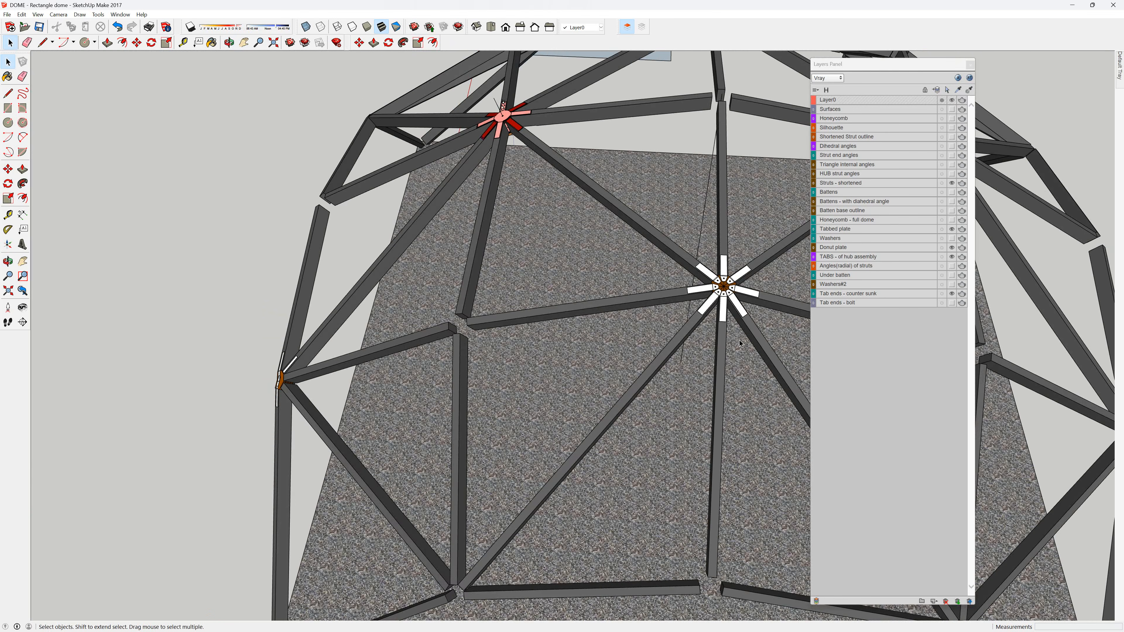
{"action": "scroll", "coordinate": [726, 290], "scroll_direction": "up", "scroll_amount": 5}
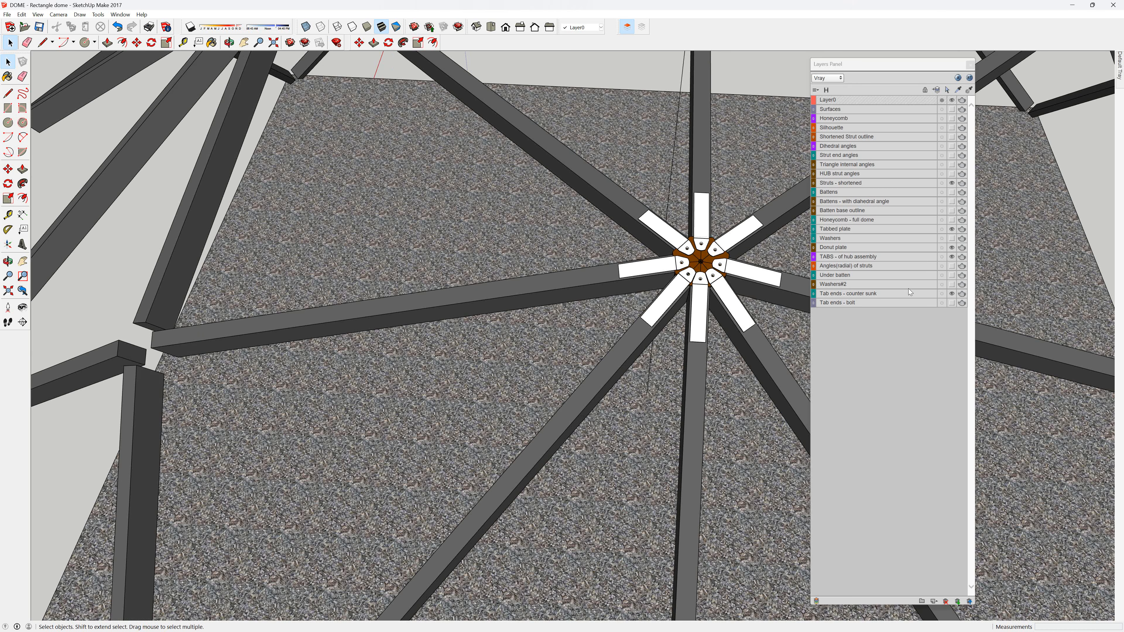
{"action": "left_click", "coordinate": [951, 294]}
{"action": "scroll", "coordinate": [707, 244], "scroll_direction": "up", "scroll_amount": 6}
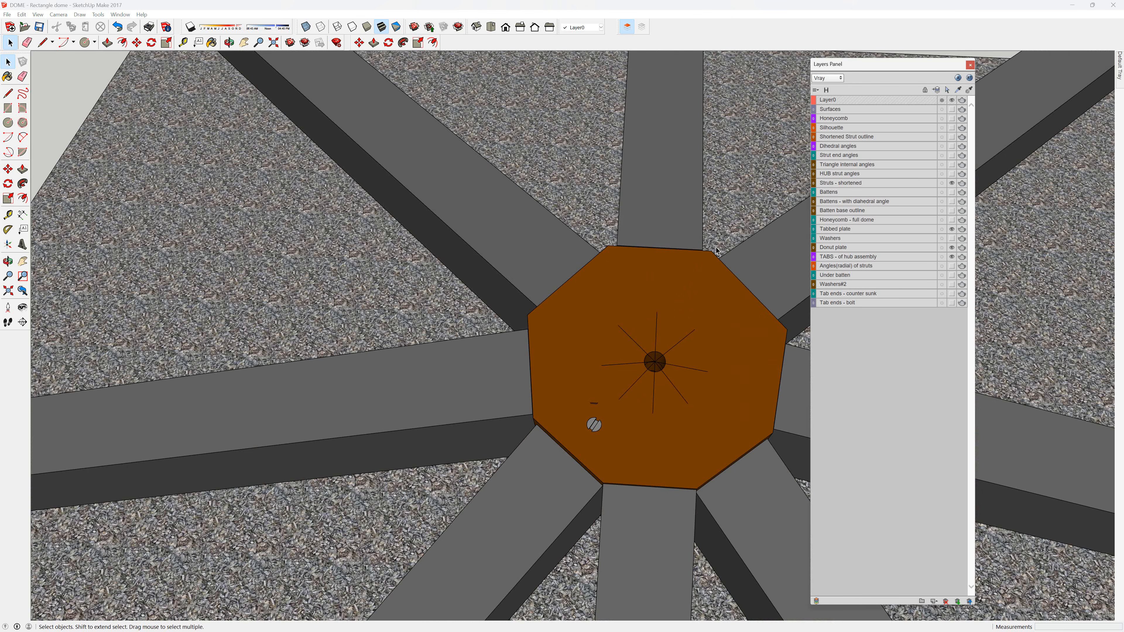
Examine how the struts meet the exposed octagonal hub plate, viewing it from several angles above.
{"action": "middle_click_drag", "start_coordinate": [642, 318], "coordinate": [674, 200]}
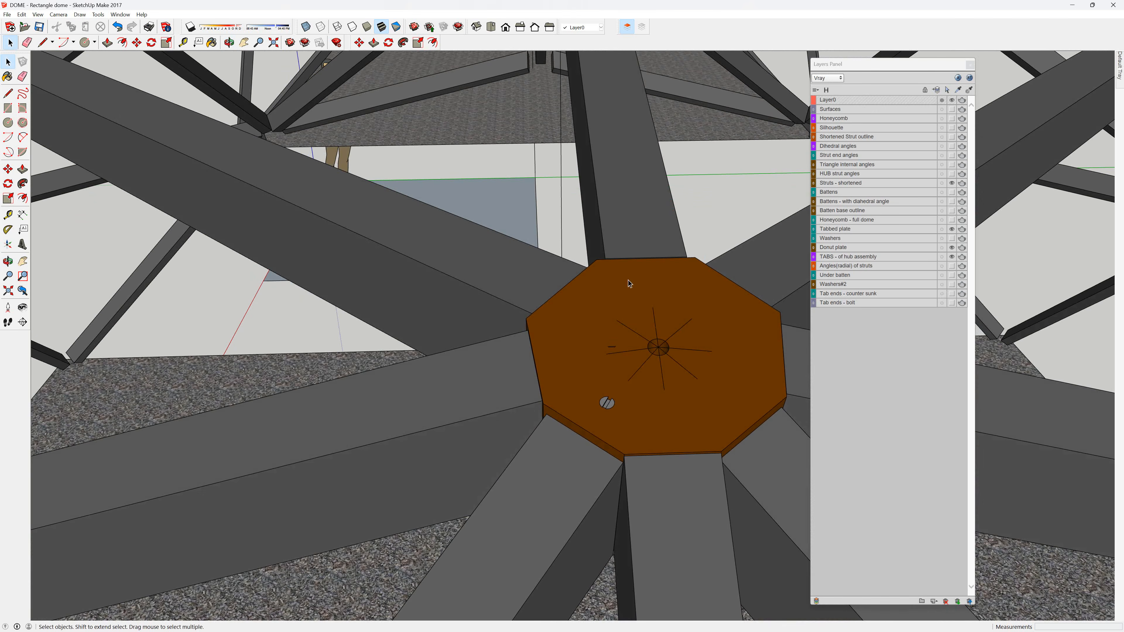
{"action": "scroll", "coordinate": [574, 289], "scroll_direction": "down", "scroll_amount": 2}
{"action": "scroll", "coordinate": [574, 289], "scroll_direction": "down", "scroll_amount": 1}
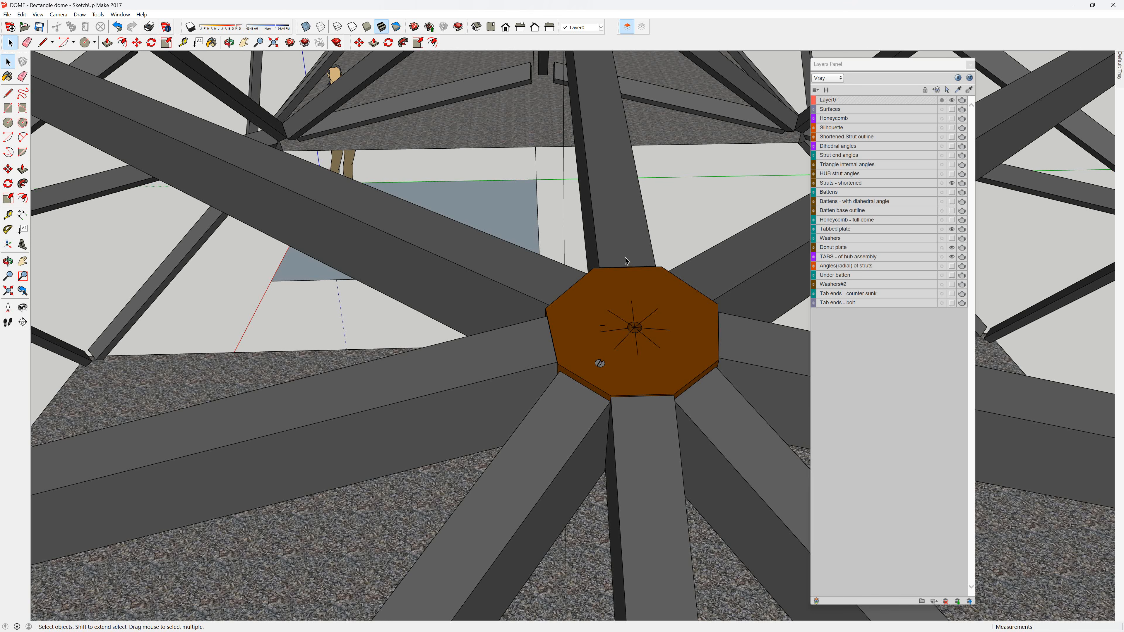
{"action": "middle_click_drag", "start_coordinate": [626, 258], "coordinate": [637, 279]}
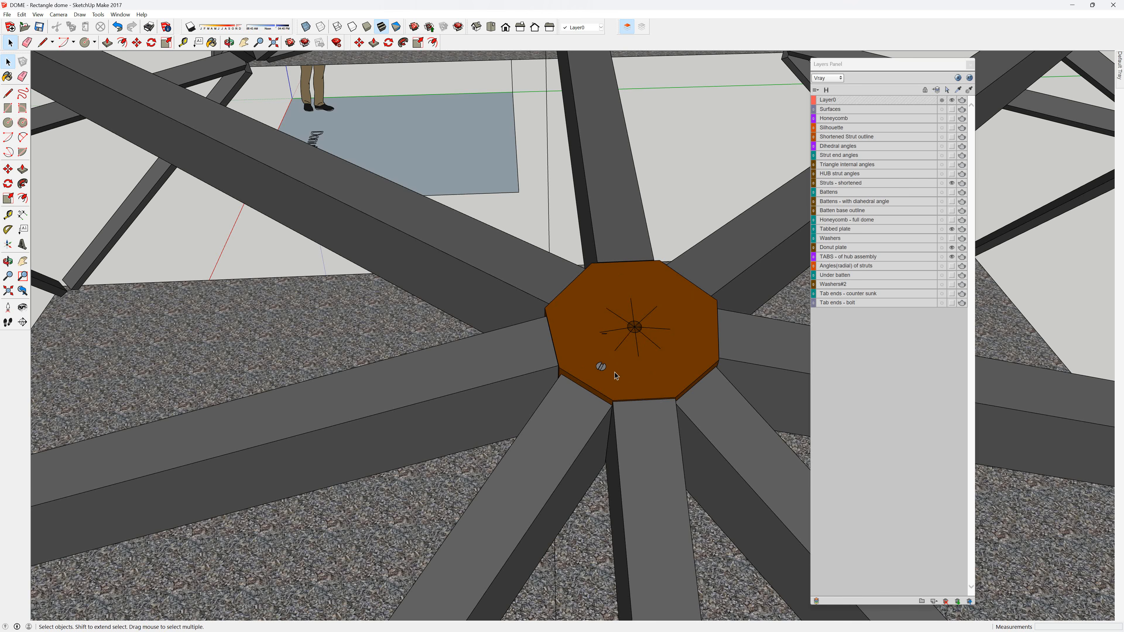
{"action": "scroll", "coordinate": [598, 376], "scroll_direction": "down", "scroll_amount": 1}
{"action": "middle_click_drag", "start_coordinate": [584, 386], "coordinate": [626, 362]}
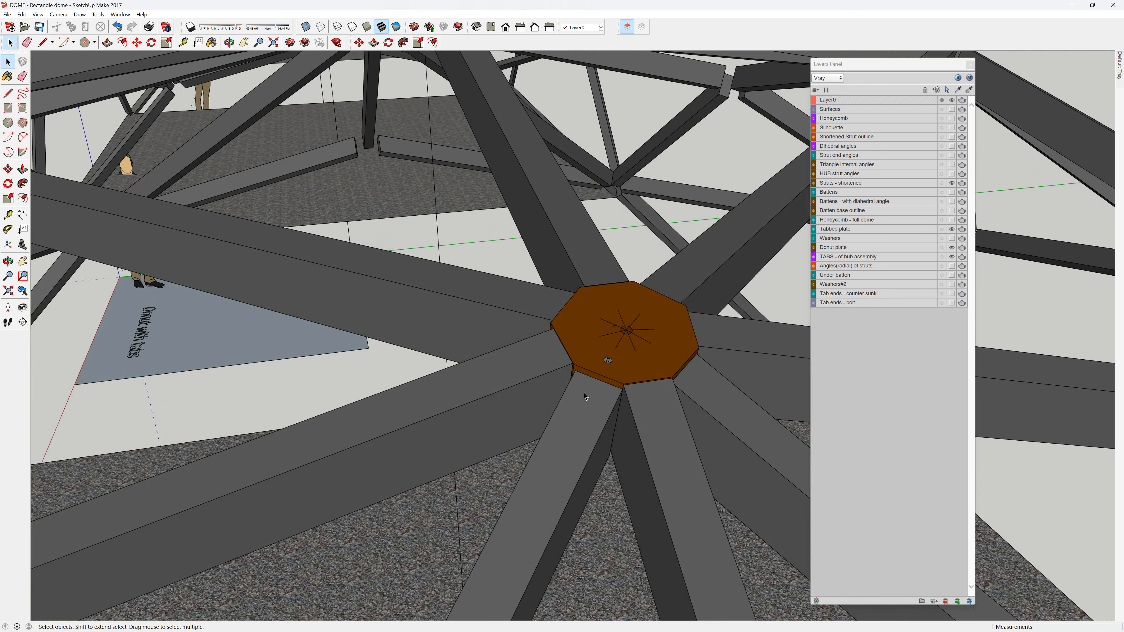
{"action": "middle_click_drag", "start_coordinate": [584, 393], "coordinate": [610, 344]}
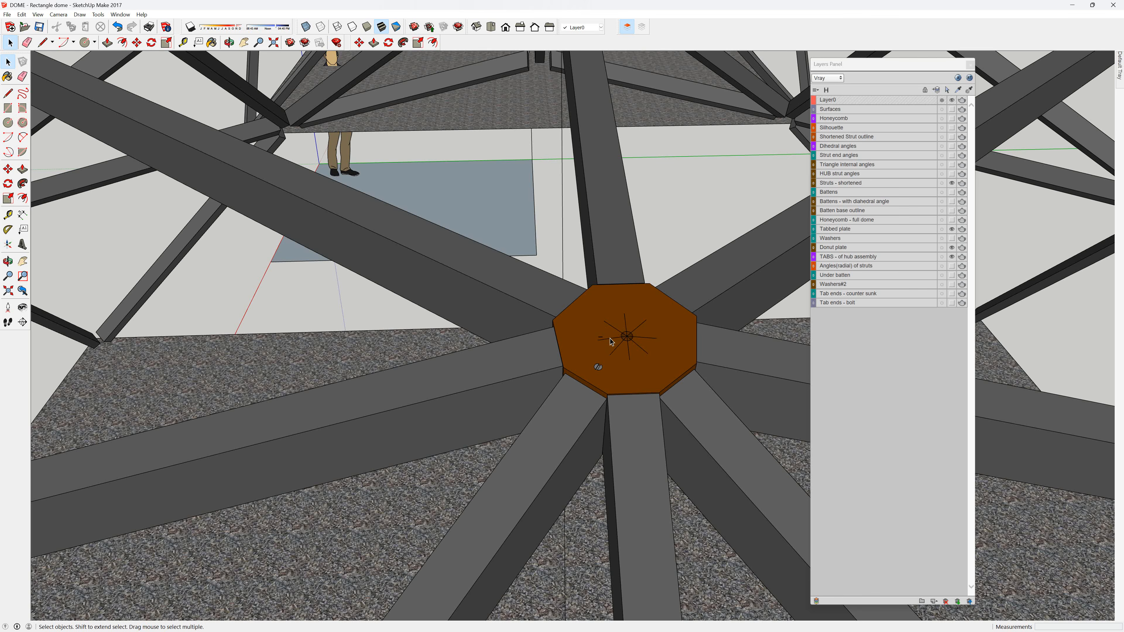
Compare the octagonal plate hub with the red tabbed-plate hub across the whole dome frame.
{"action": "scroll", "coordinate": [611, 342], "scroll_direction": "down", "scroll_amount": 10}
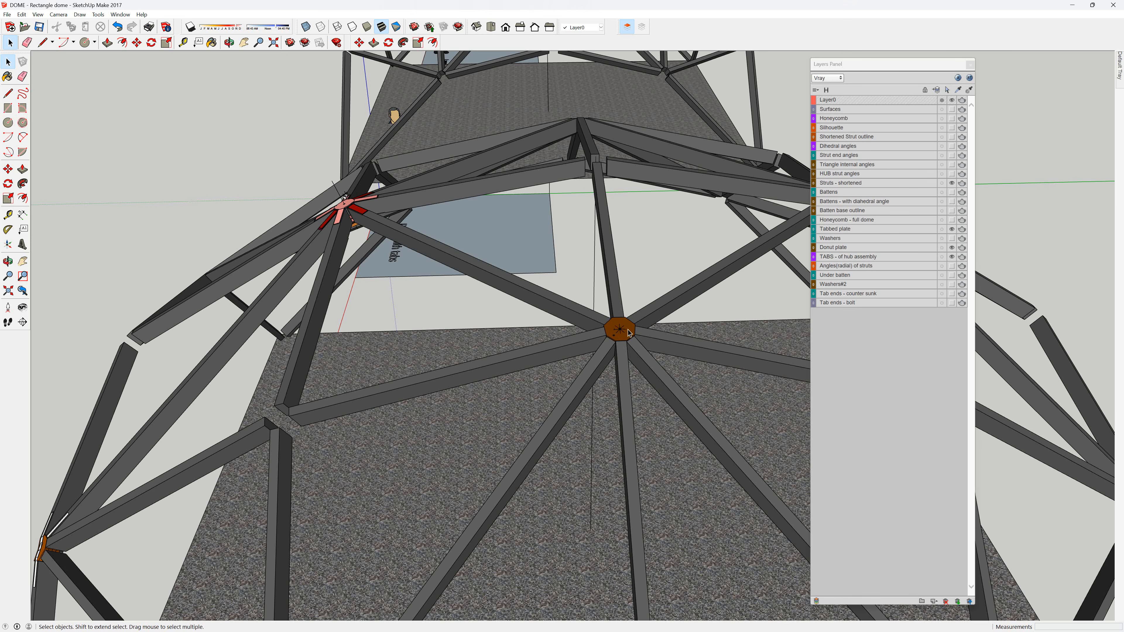
{"action": "scroll", "coordinate": [617, 330], "scroll_direction": "down", "scroll_amount": 1}
{"action": "middle_click_drag", "start_coordinate": [570, 361], "coordinate": [605, 312]}
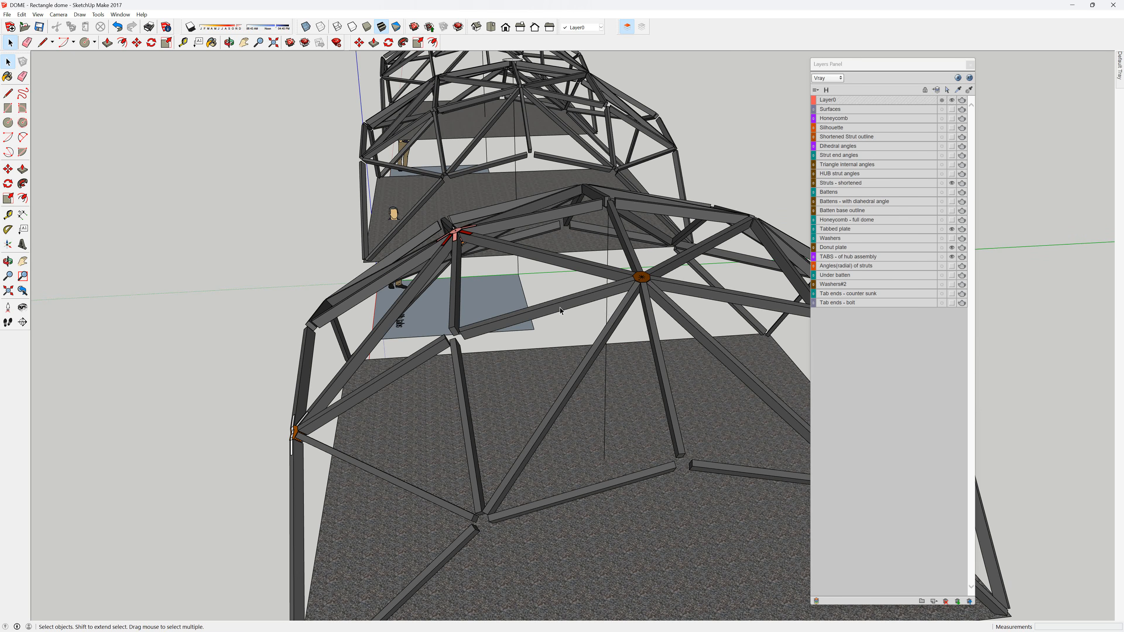
{"action": "scroll", "coordinate": [559, 311], "scroll_direction": "down", "scroll_amount": 3}
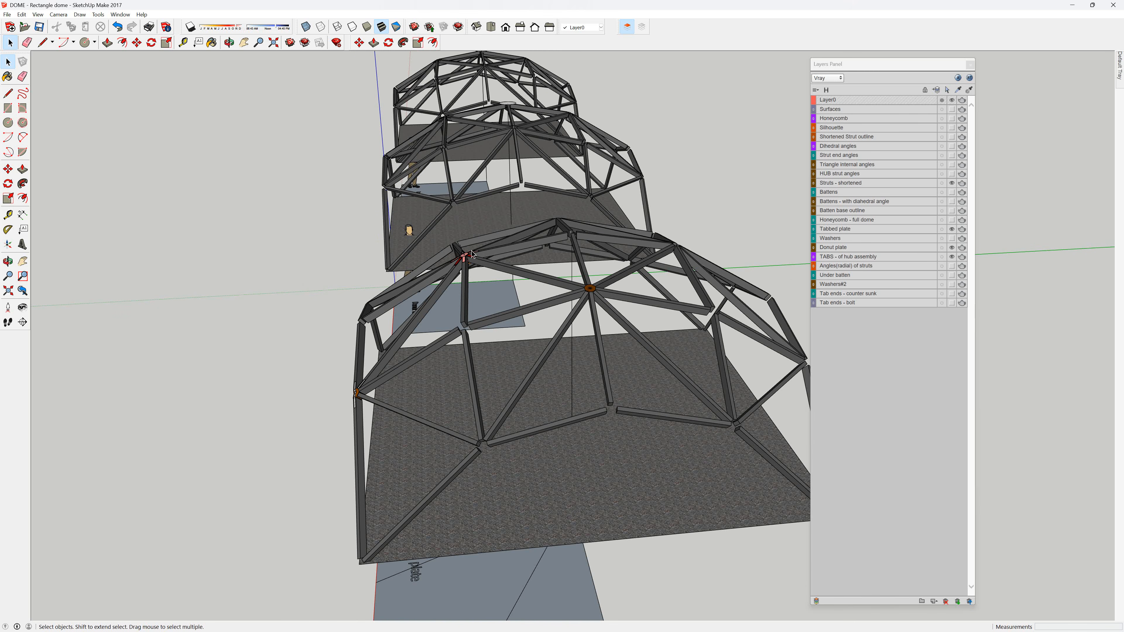
{"action": "middle_click_drag", "start_coordinate": [466, 260], "coordinate": [566, 310]}
{"action": "scroll", "coordinate": [567, 310], "scroll_direction": "up", "scroll_amount": 10}
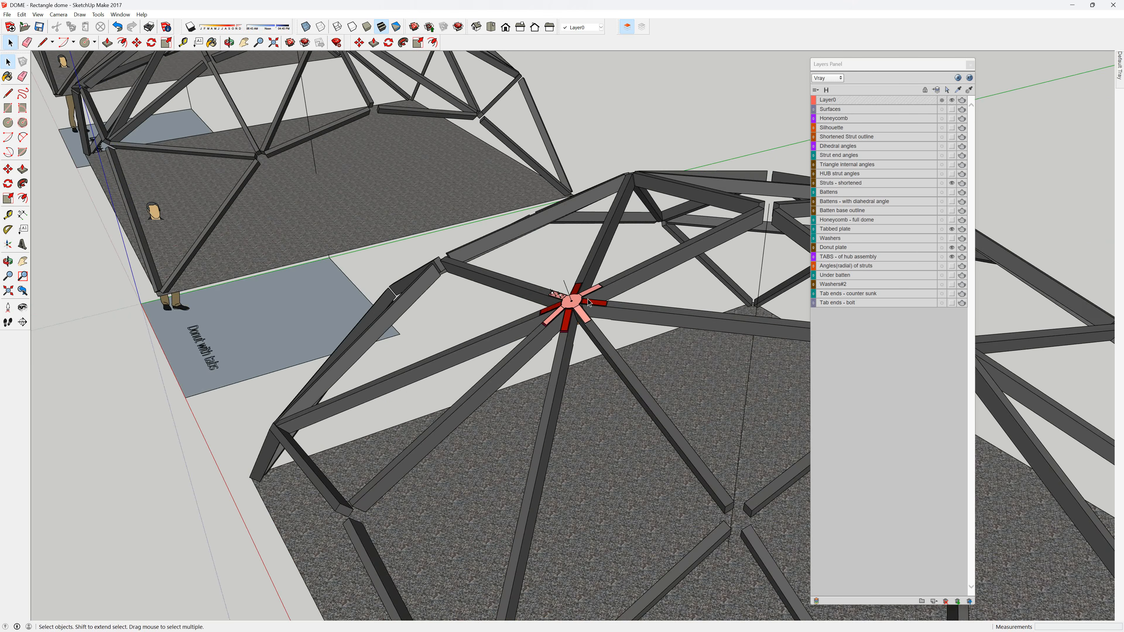